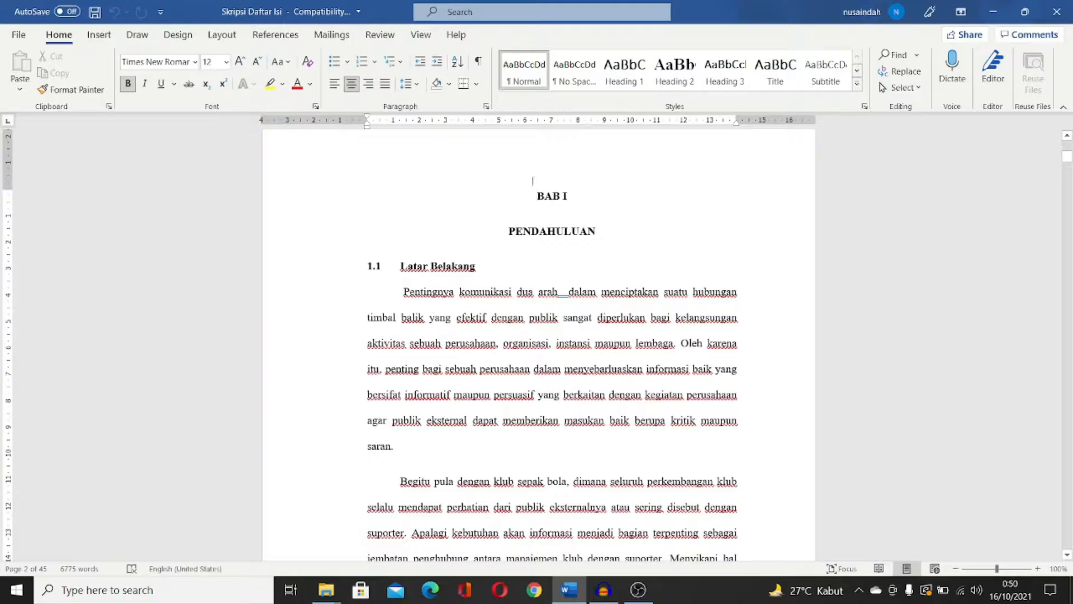
left_click_drag(611, 232, 522, 204)
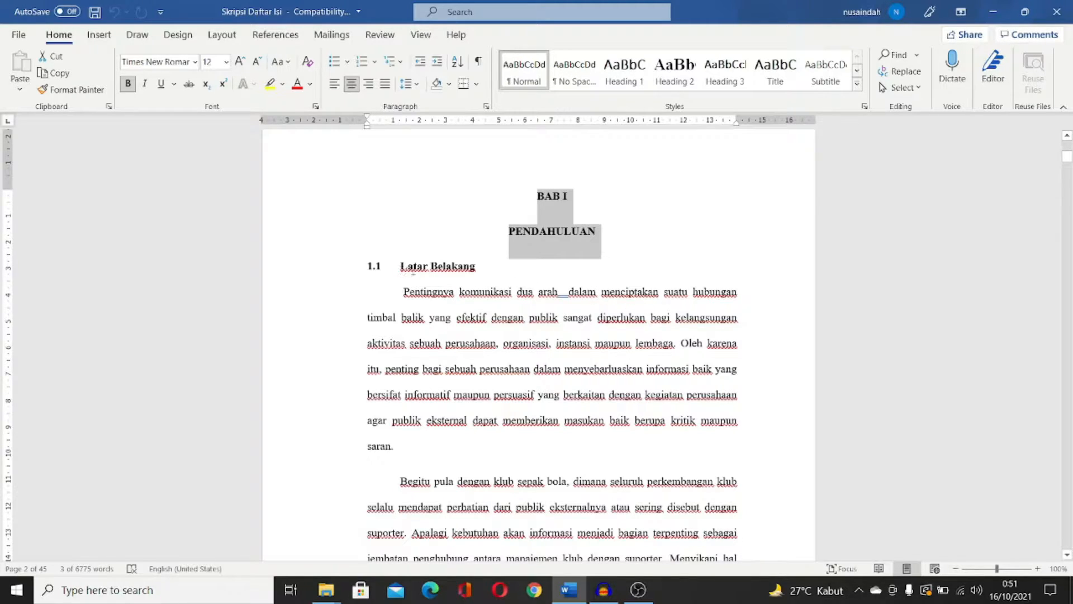
triple_click(415, 268)
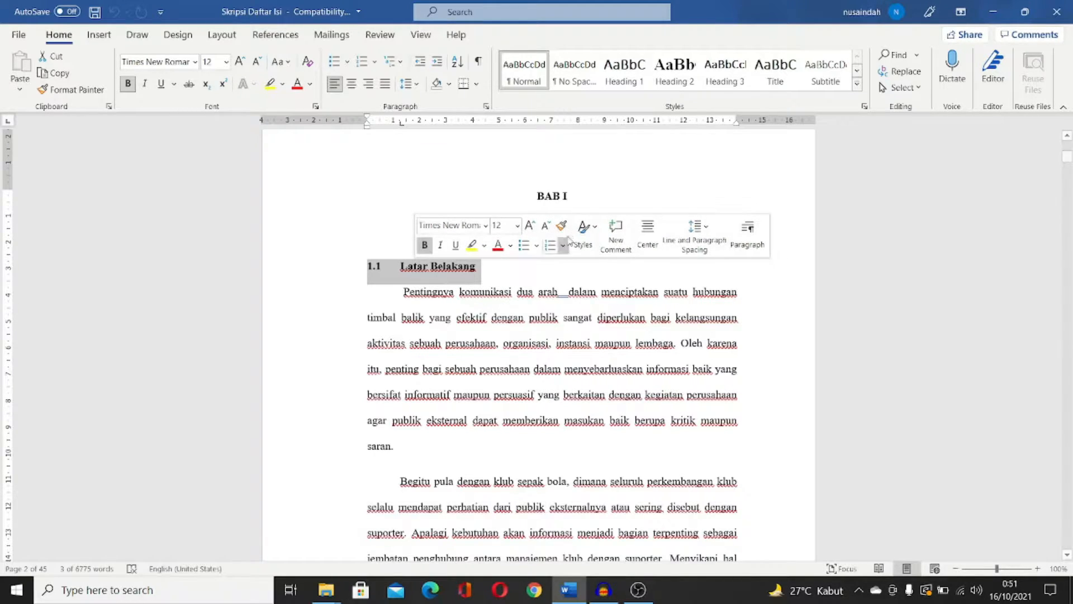
left_click(554, 196)
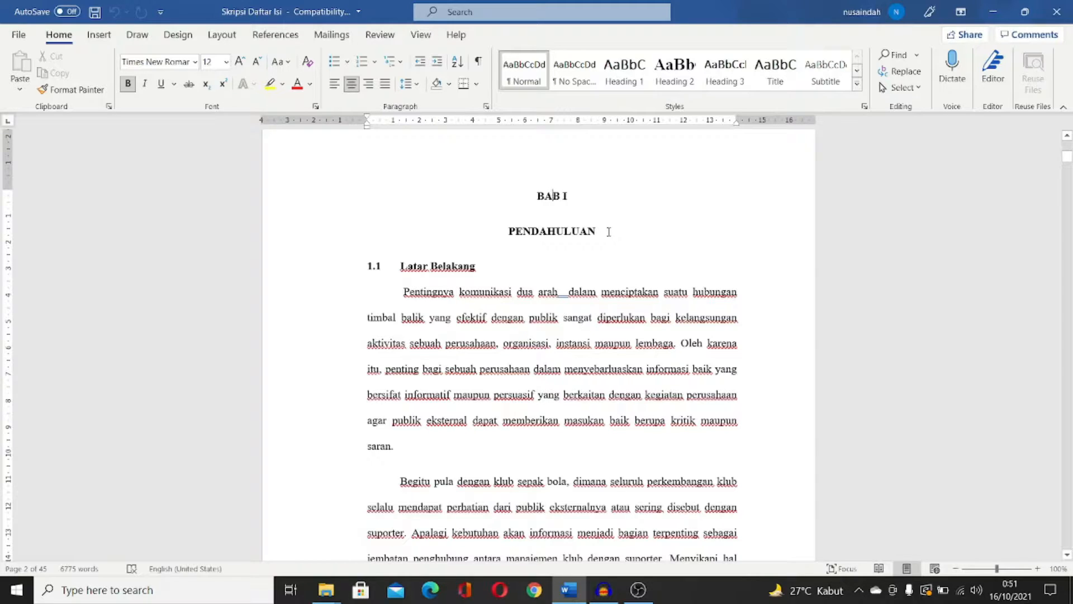
Apply the Heading 1 style to the chapter title lines "BAB I" and "PENDAHULUAN".
left_click_drag(608, 232, 558, 213)
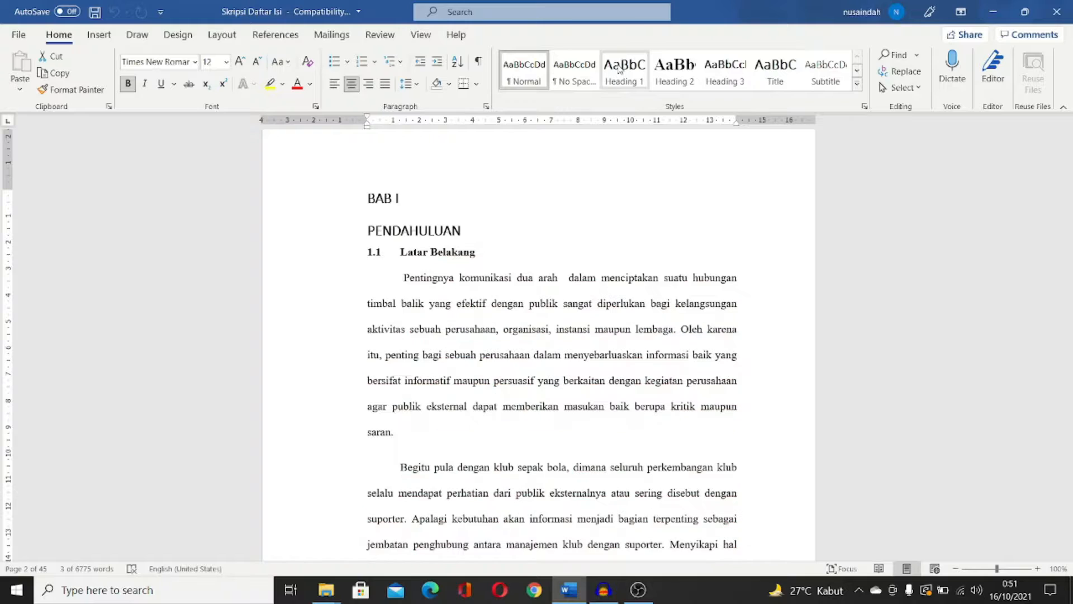
left_click(620, 67)
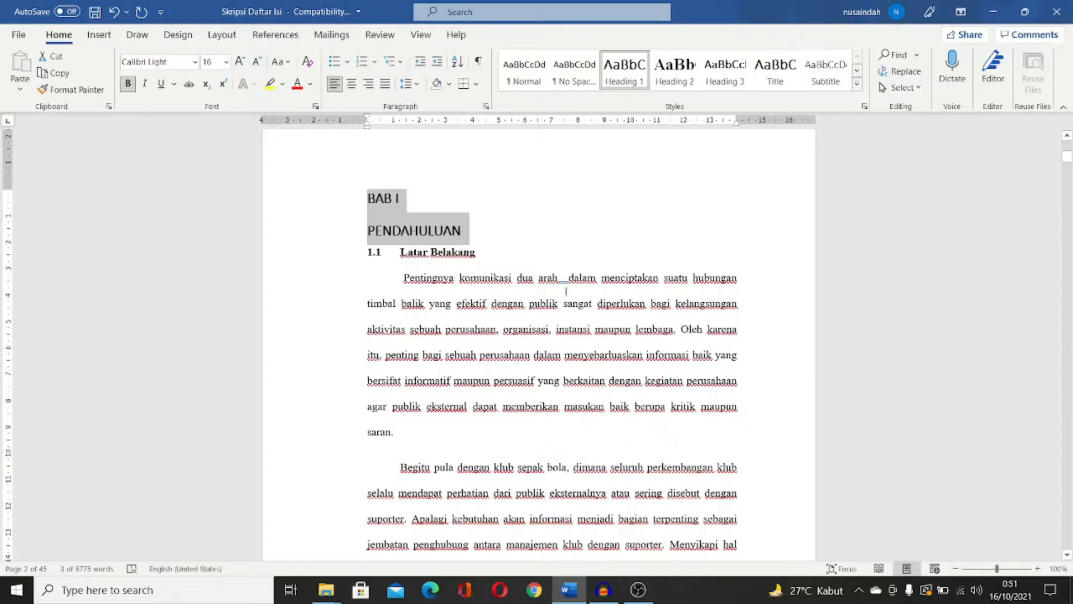
Modify the Heading 1 style to Times New Roman, 12 pt, centered, with increased paragraph spacing.
right_click(624, 82)
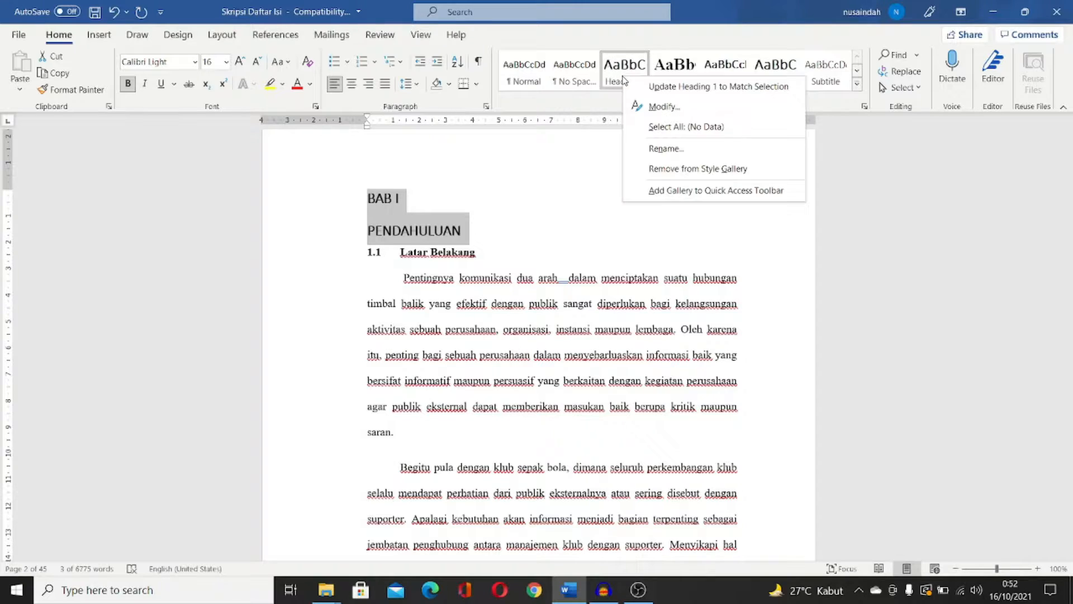
left_click(658, 107)
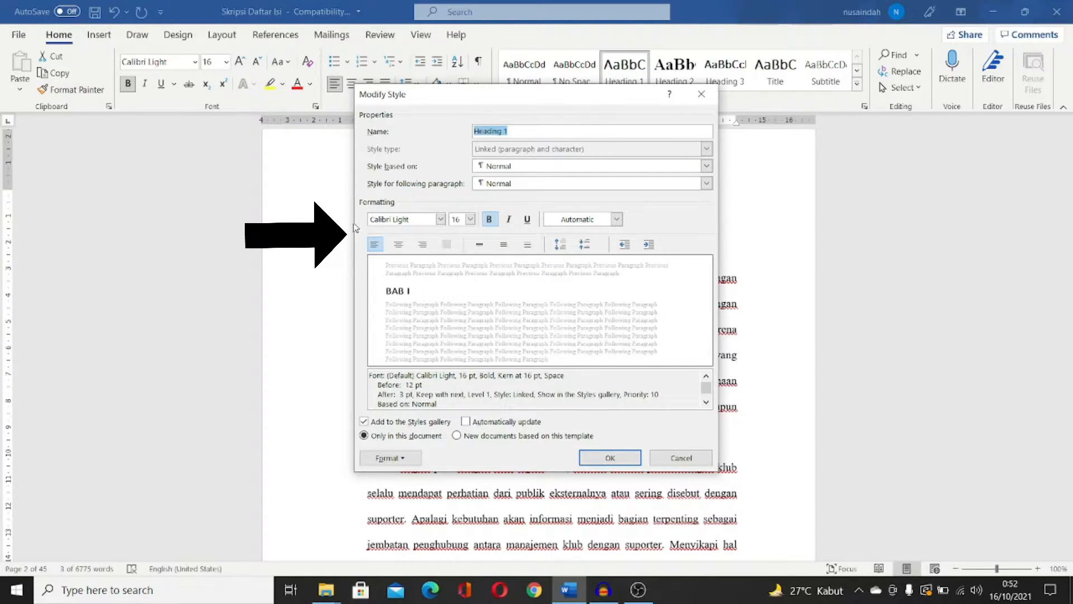
left_click(440, 219)
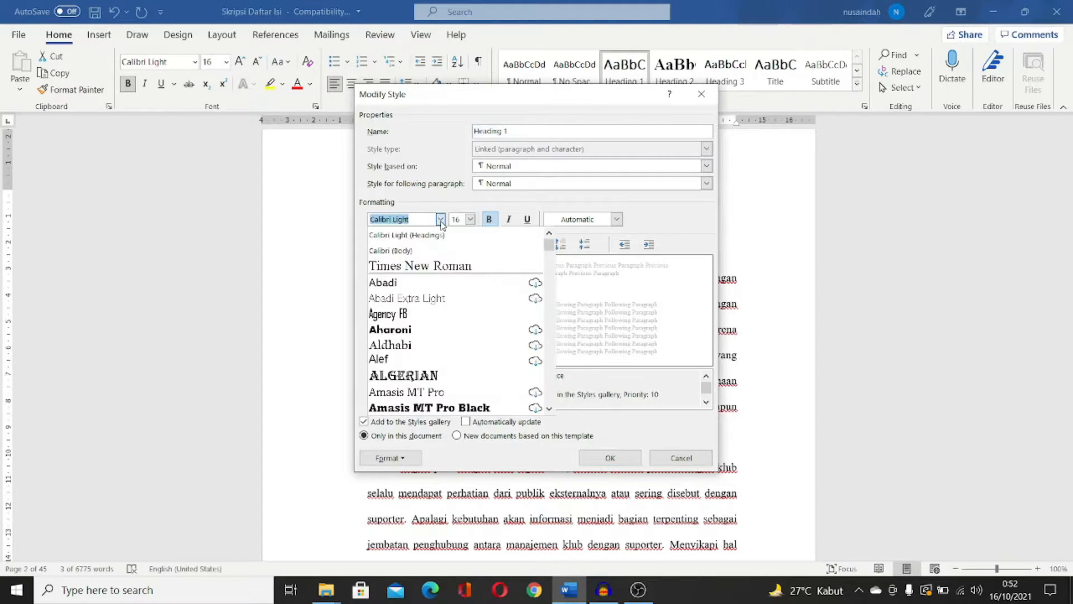
left_click(438, 266)
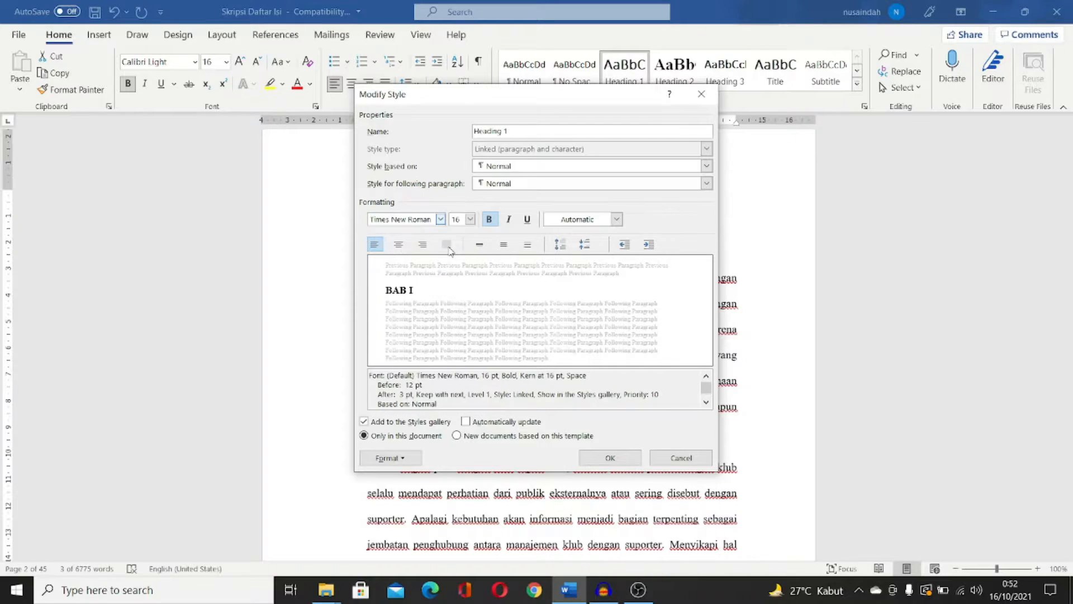
left_click(471, 219)
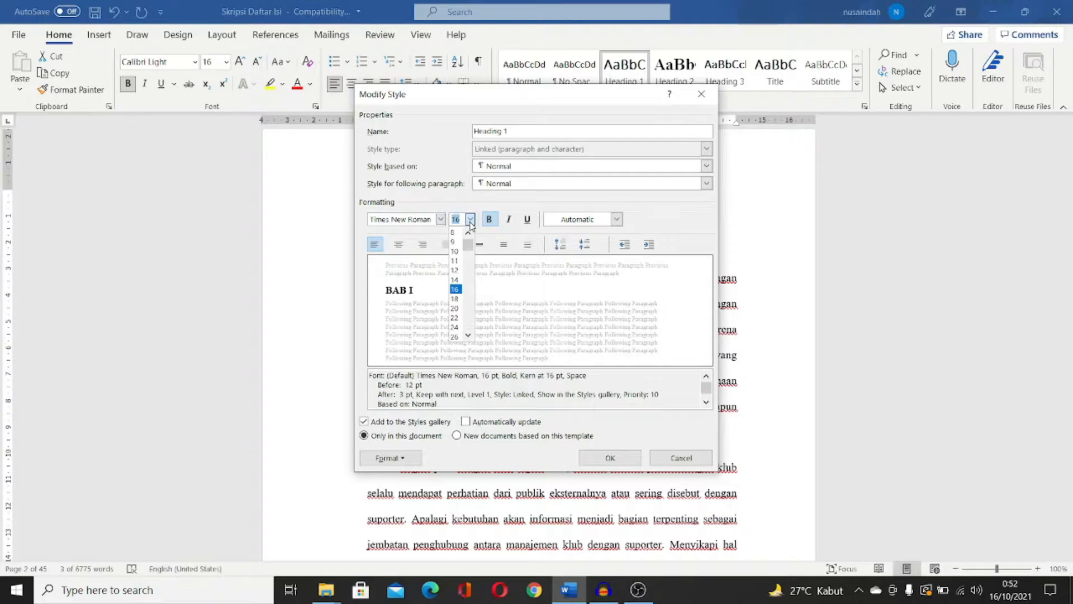
left_click(460, 273)
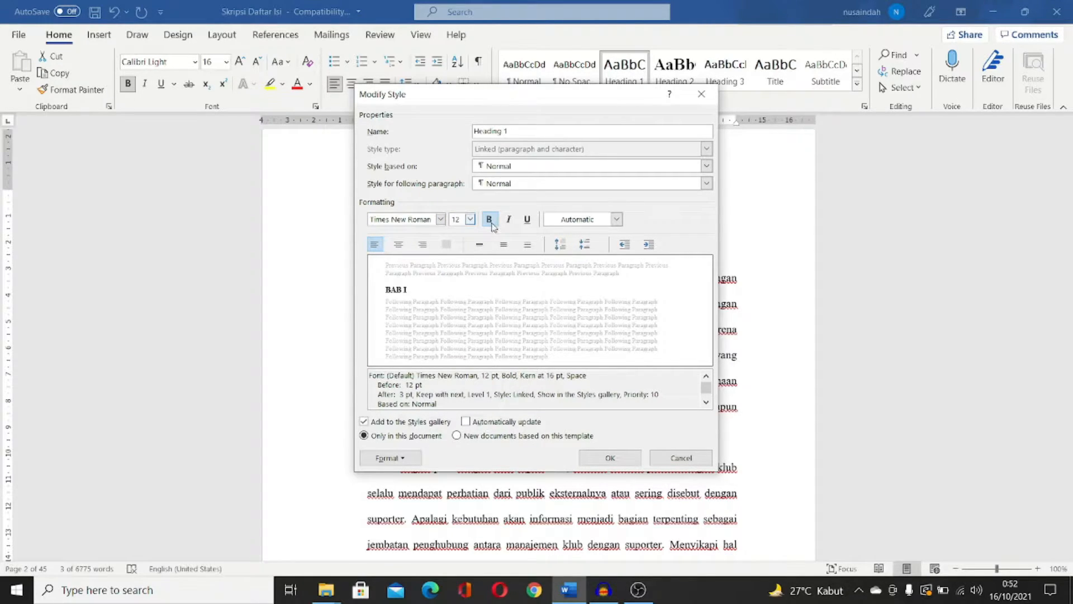
left_click(399, 247)
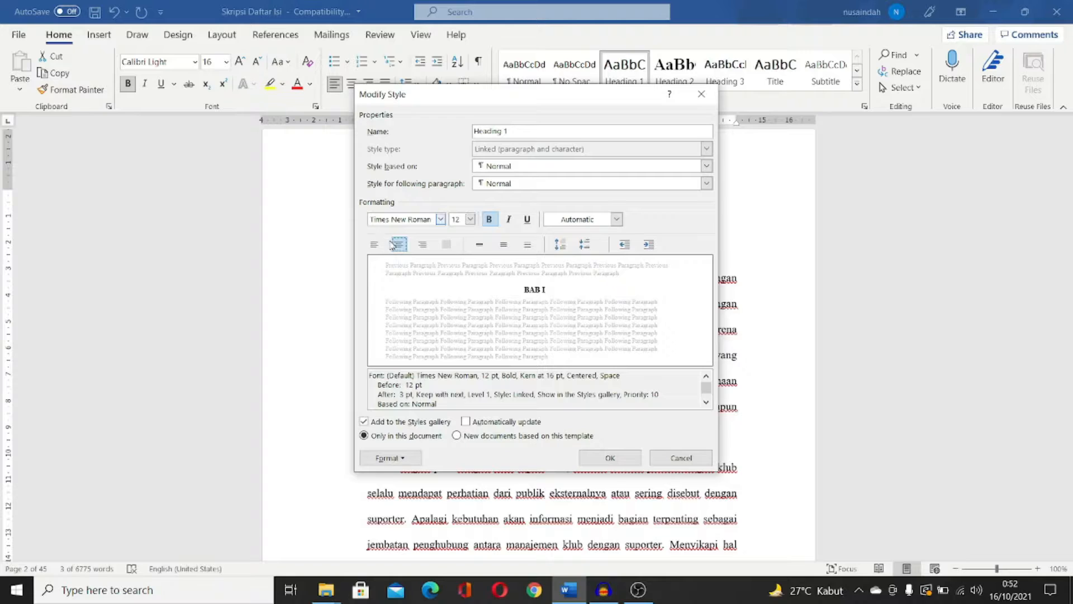
left_click(563, 248)
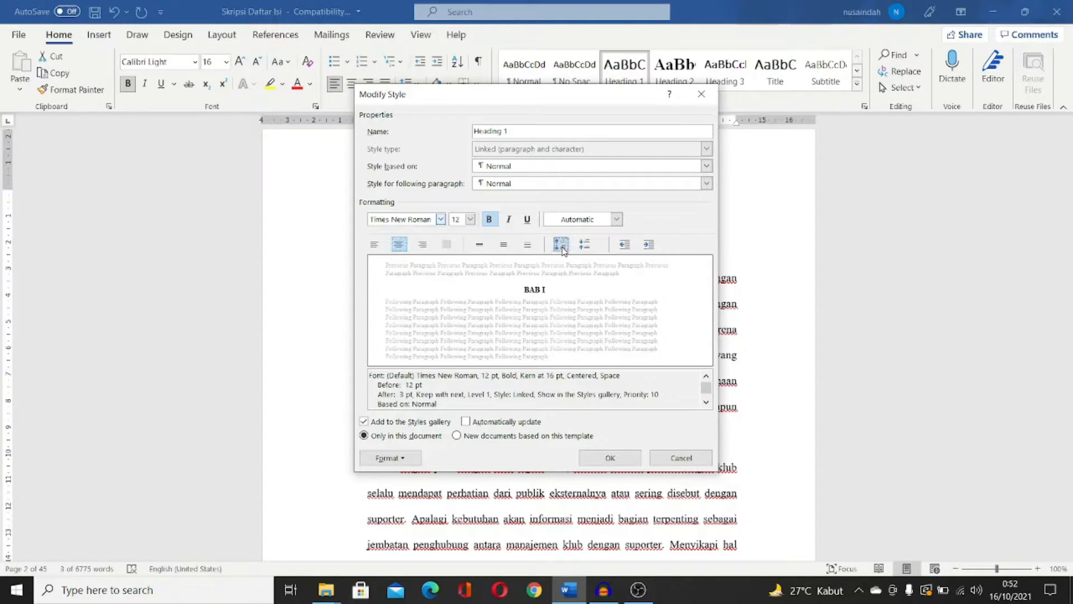
left_click(611, 457)
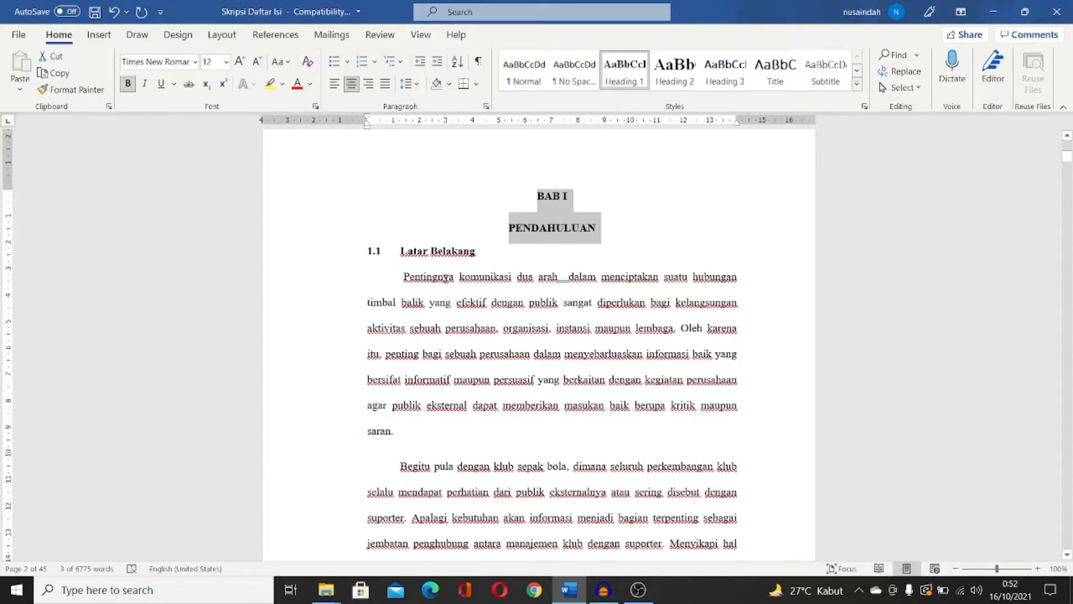
Apply the Heading 2 style to the subheading "1.1 Latar Belakang".
left_click(481, 251)
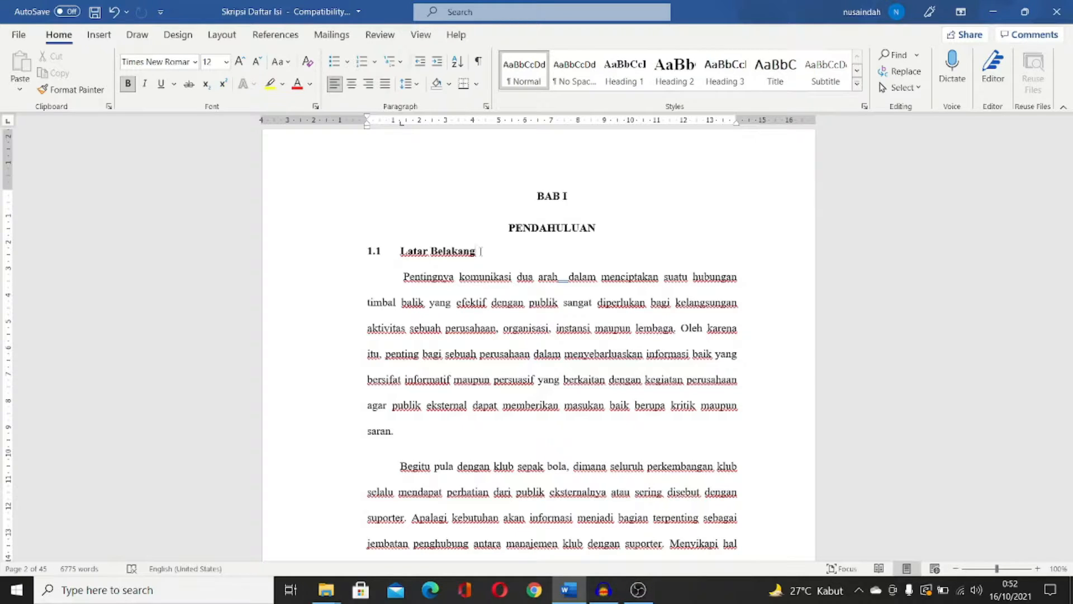
left_click_drag(480, 251, 361, 255)
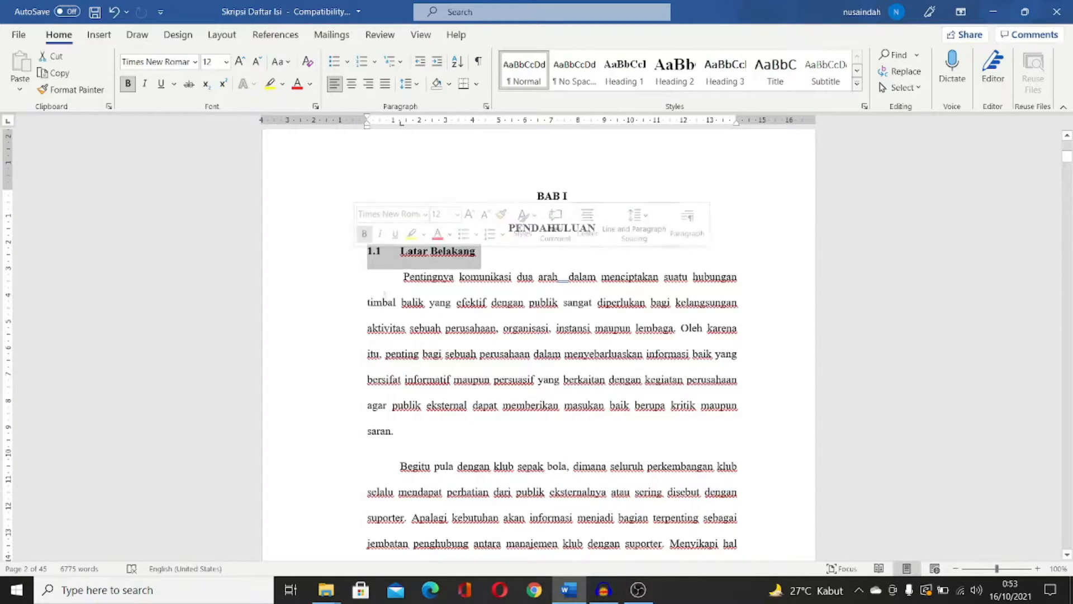
left_click(688, 77)
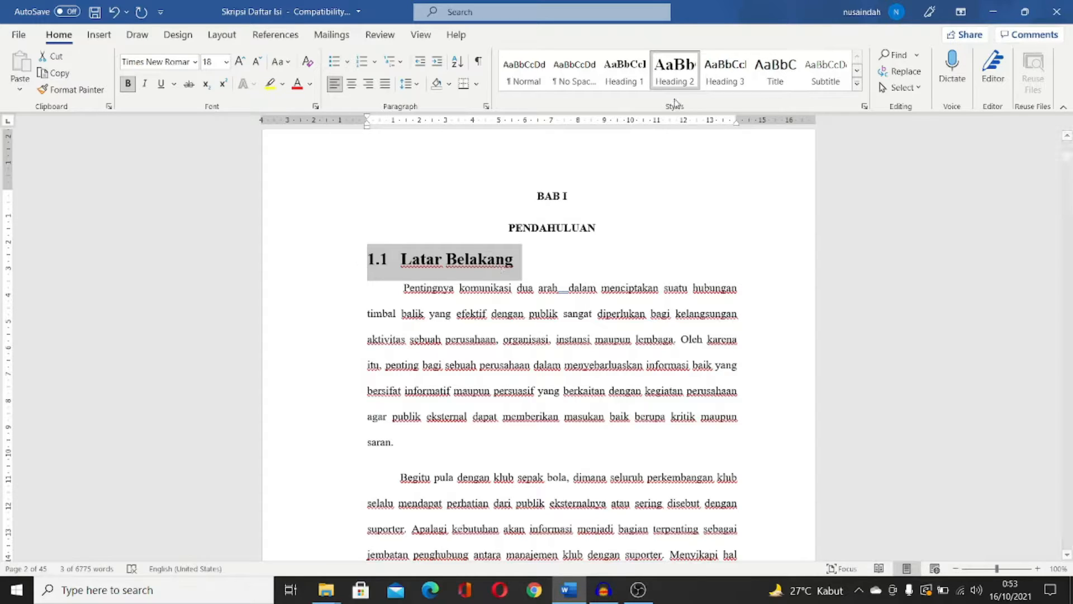
Modify the Heading 2 style to a 12 pt font size with increased paragraph spacing.
right_click(670, 75)
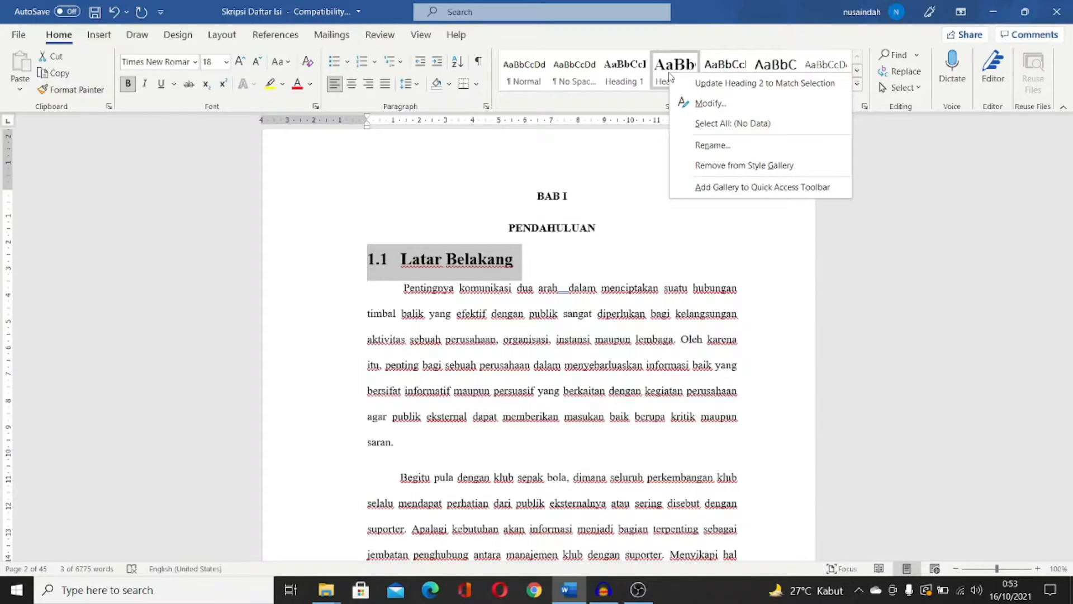
left_click(705, 104)
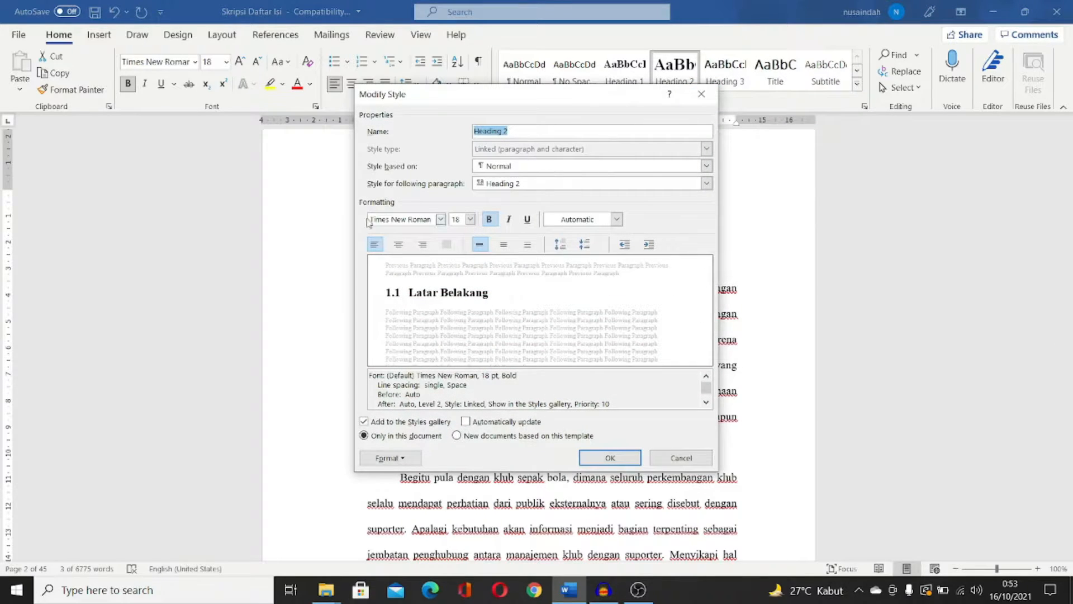
left_click(471, 219)
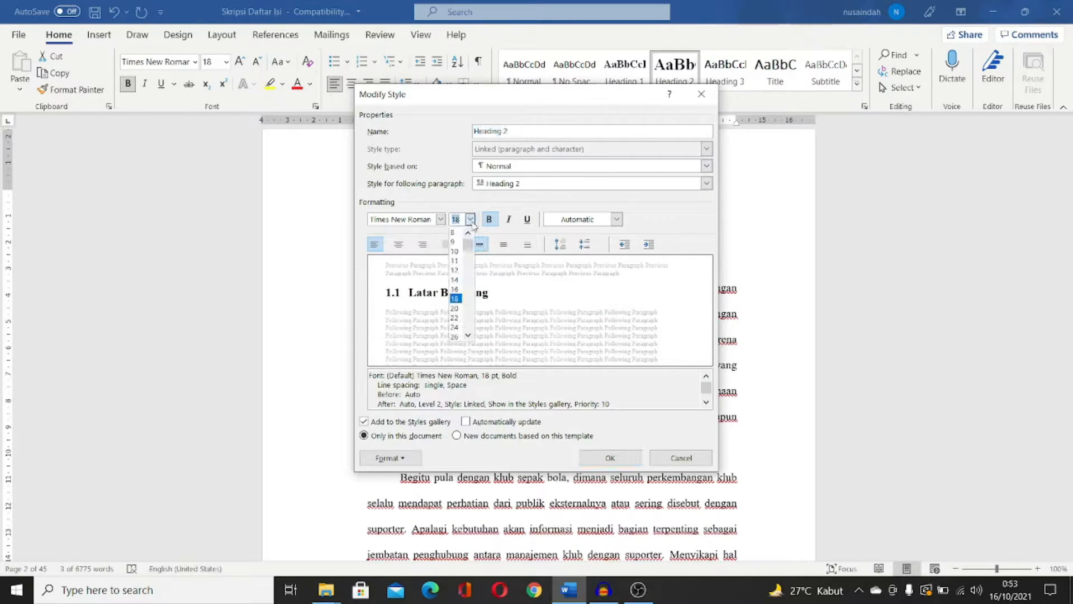
left_click(456, 271)
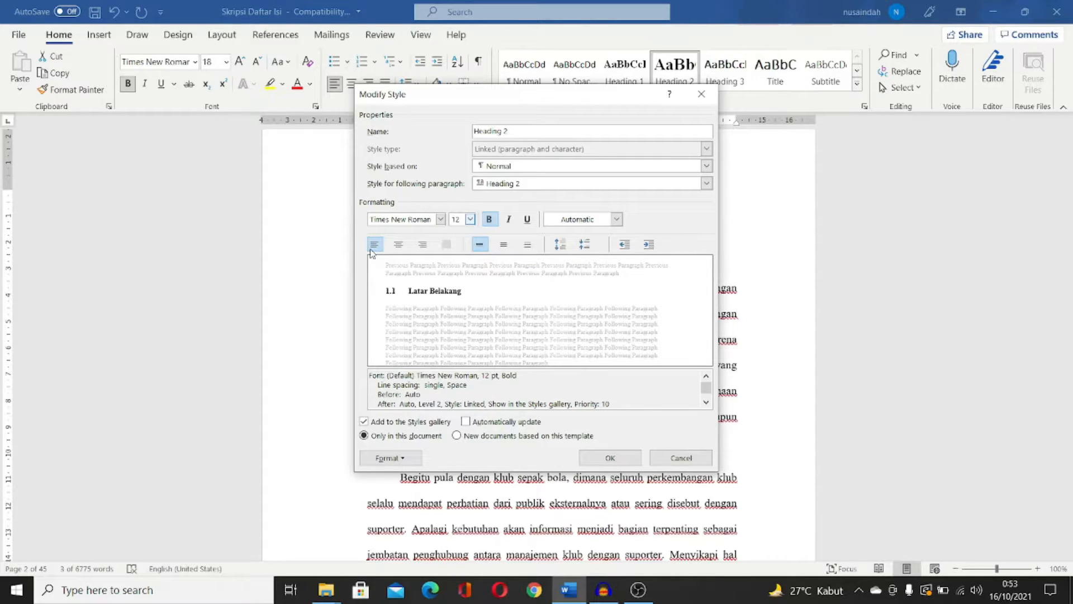
left_click(561, 246)
left_click(610, 458)
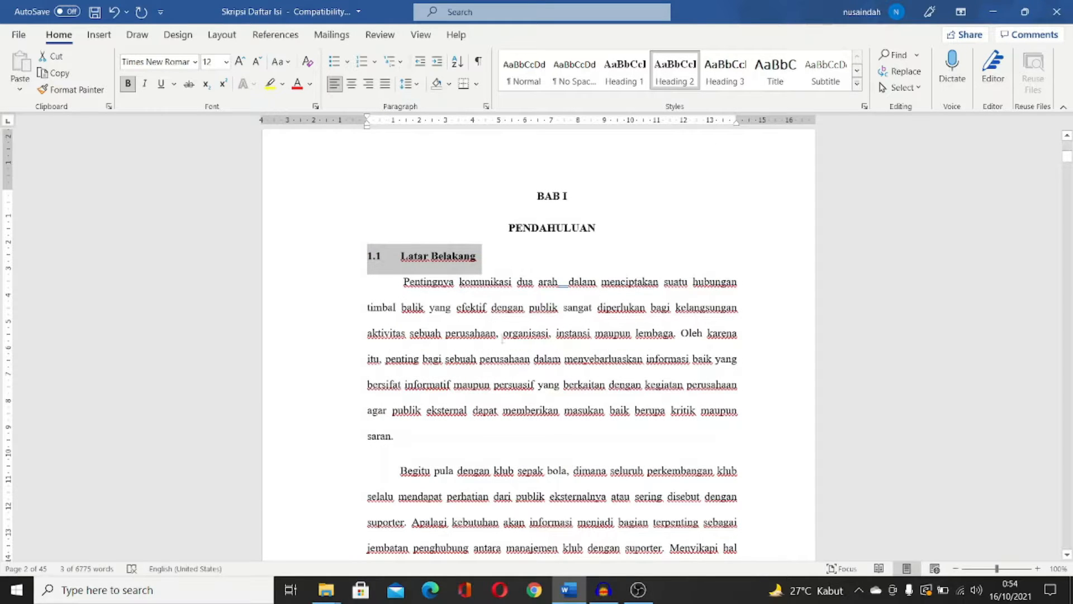
Apply the Heading 2 style to the subheading "1.2 Rumusan Masalah".
scroll(492, 338, "down", 5)
scroll(492, 337, "down", 10)
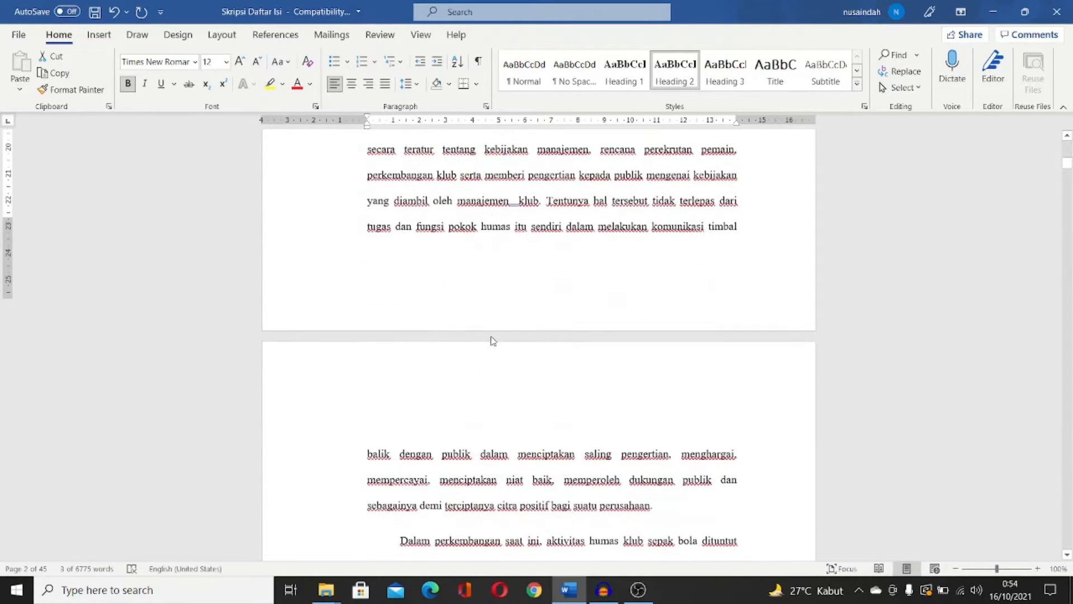
scroll(494, 351, "down", 4)
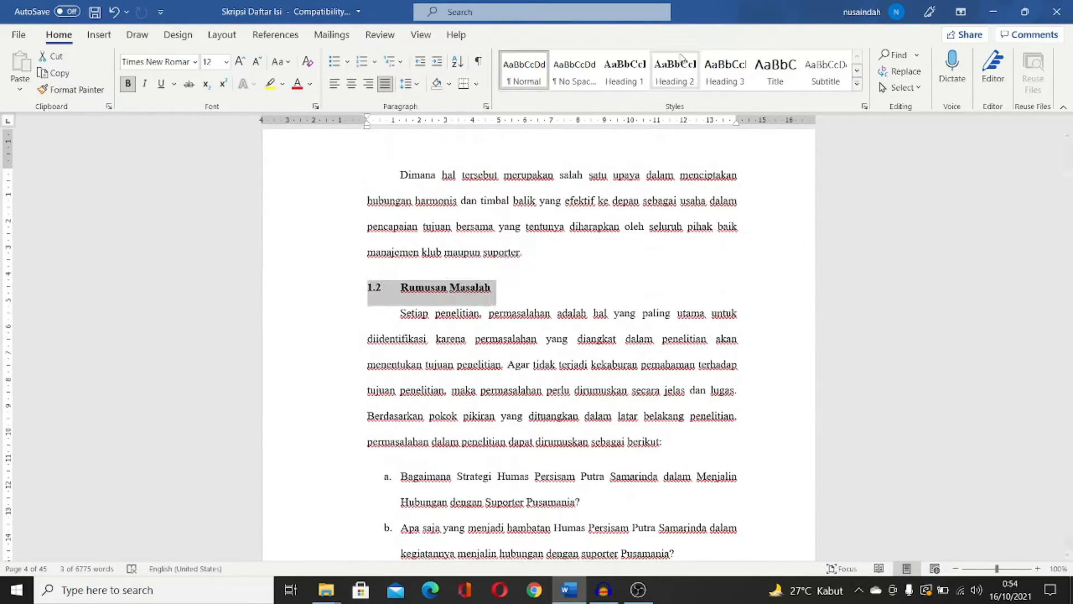
left_click(675, 71)
Apply the Heading 1 style to the chapter title lines "BAB II" and "KERANGKA TEORI".
scroll(507, 302, "down", 10)
scroll(507, 302, "down", 4)
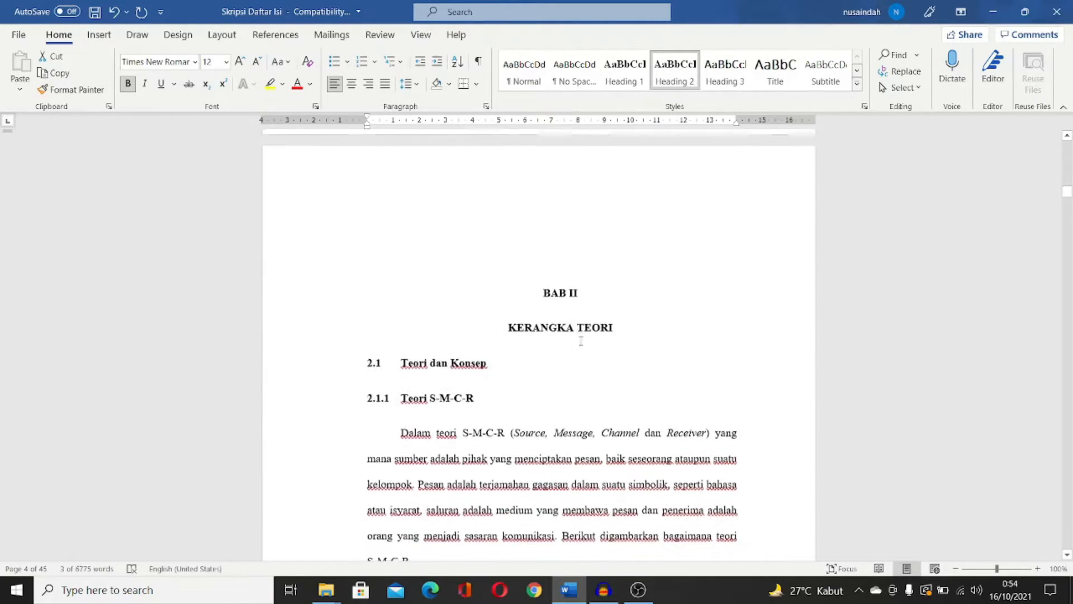
left_click_drag(636, 327, 541, 300)
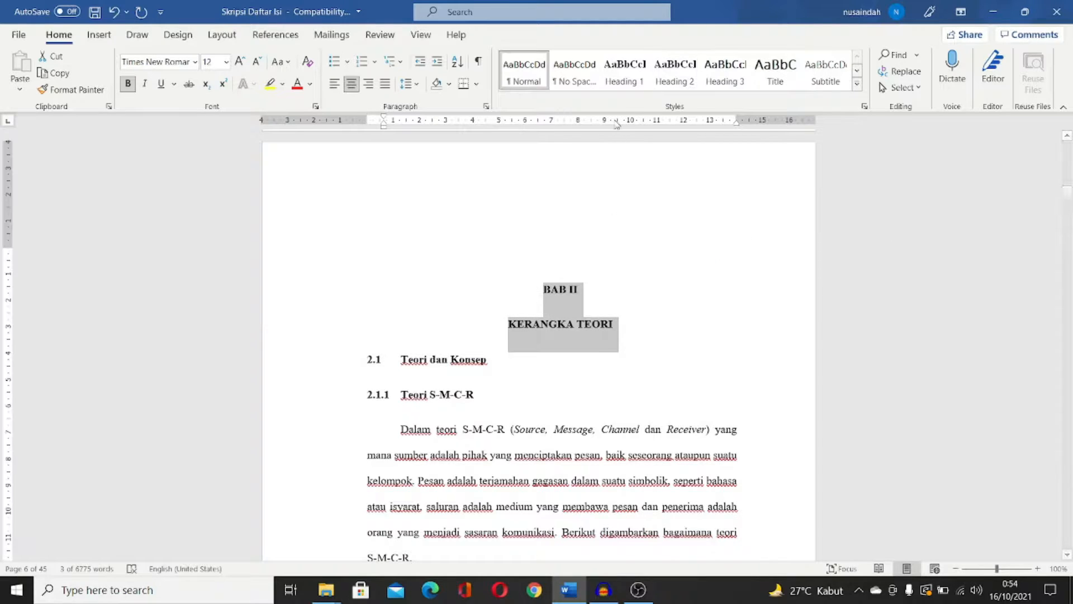
left_click(624, 72)
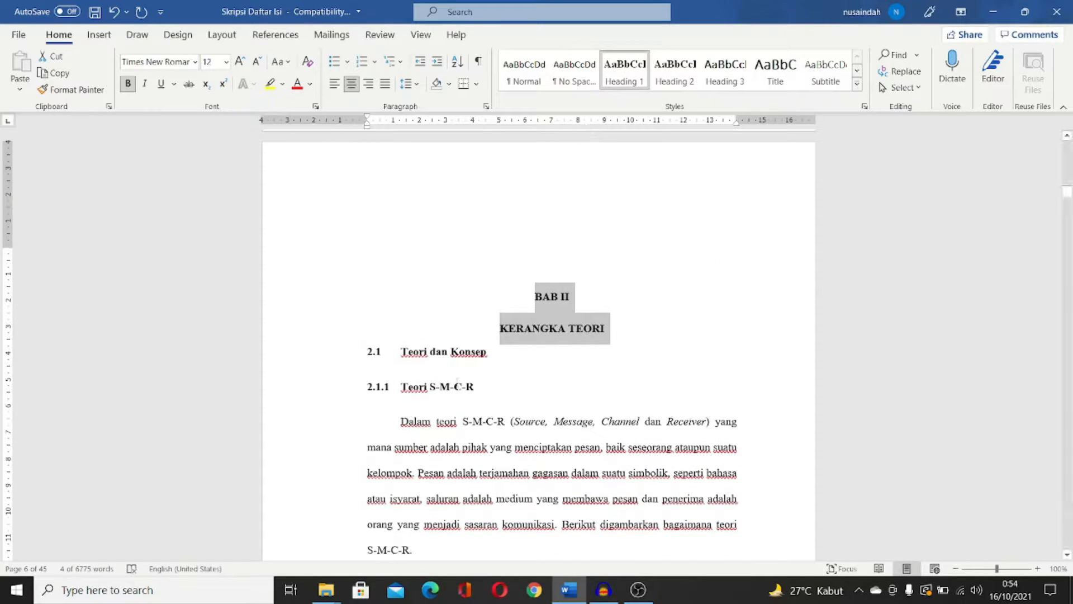
Apply the Heading 2 style to "2.1 Teori dan Konsep" and the Heading 3 style to "2.1.1 Teori S-M-C-R".
left_click_drag(491, 352, 368, 353)
left_click(676, 73)
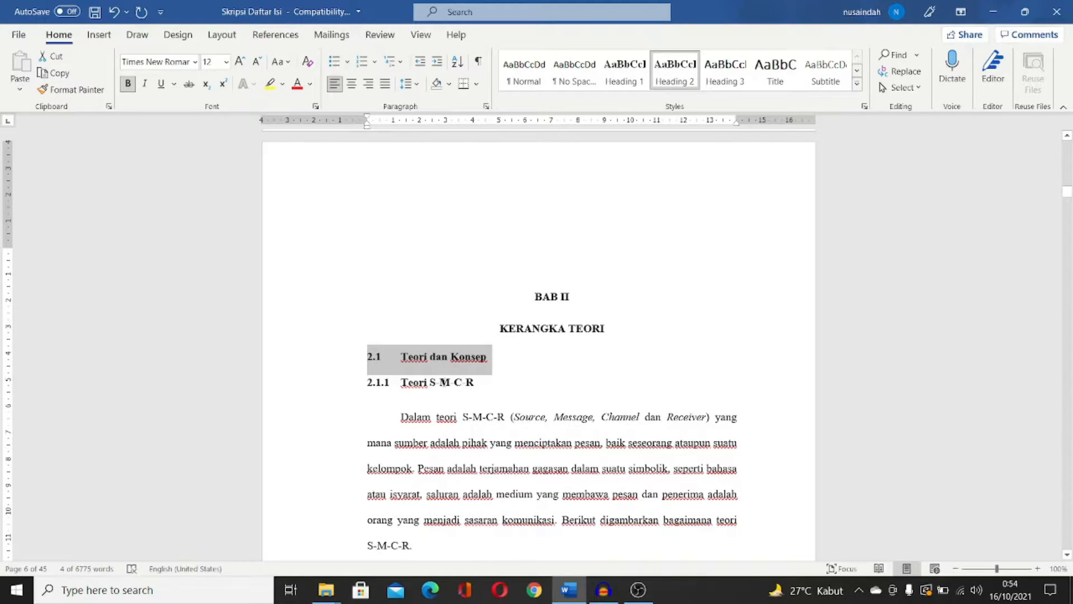
left_click_drag(370, 382, 479, 392)
left_click(739, 82)
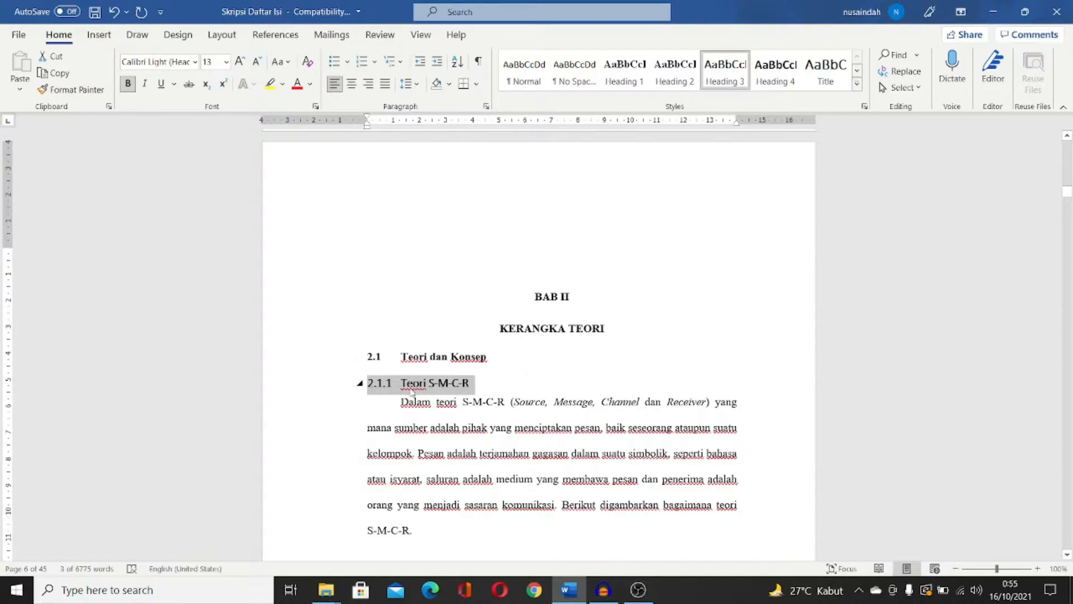
Modify the Heading 3 style to Times New Roman, 12 pt, with paragraph spacing increased to 18 pt before and 9 pt after.
right_click(723, 75)
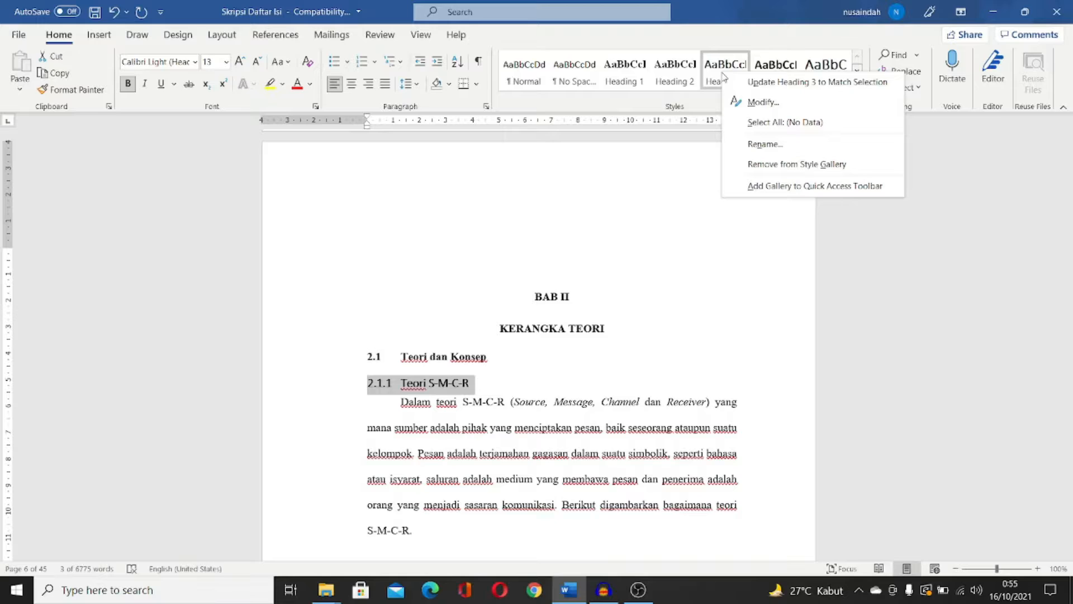
left_click(752, 101)
left_click(441, 219)
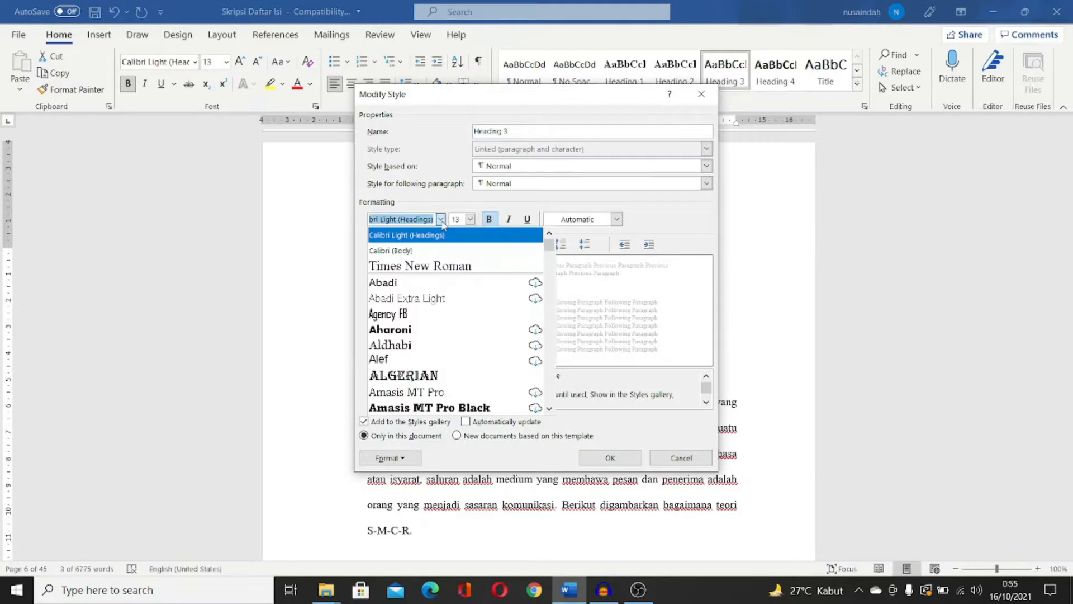
left_click(442, 274)
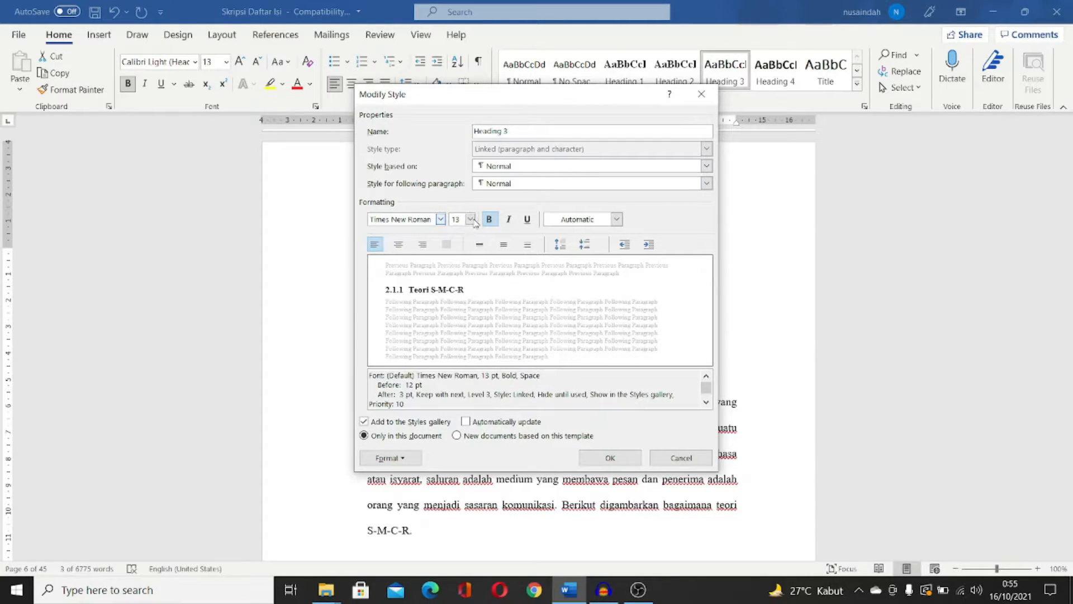
left_click(471, 219)
left_click(457, 273)
left_click(561, 244)
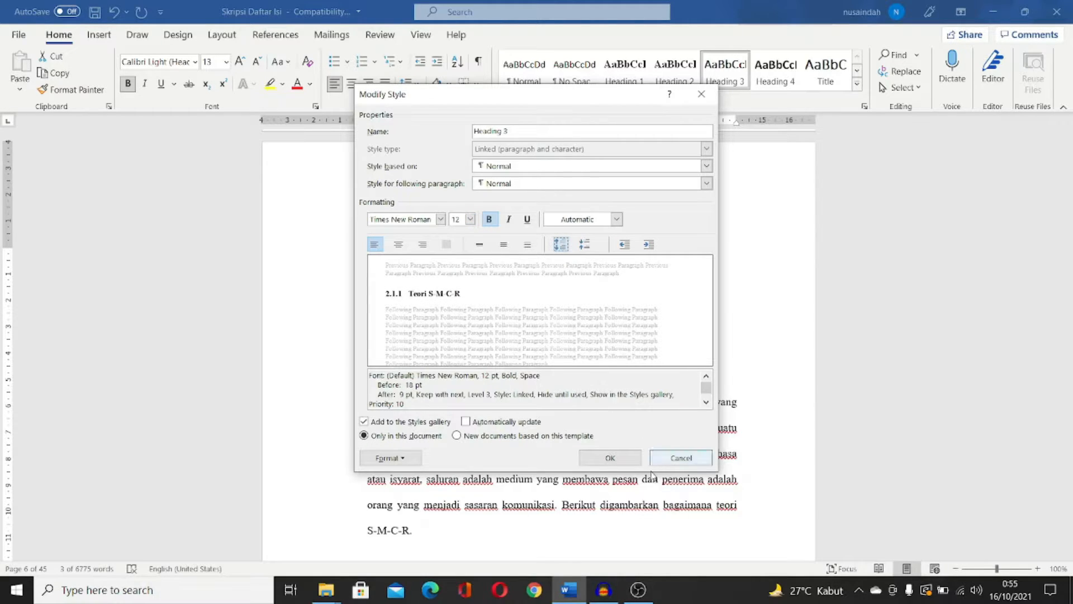
left_click(610, 458)
Apply the Heading 4 style to the subheading "4.2.1.1 Situs Resmi Klub Persisam Putra Samarinda".
scroll(514, 382, "down", 8)
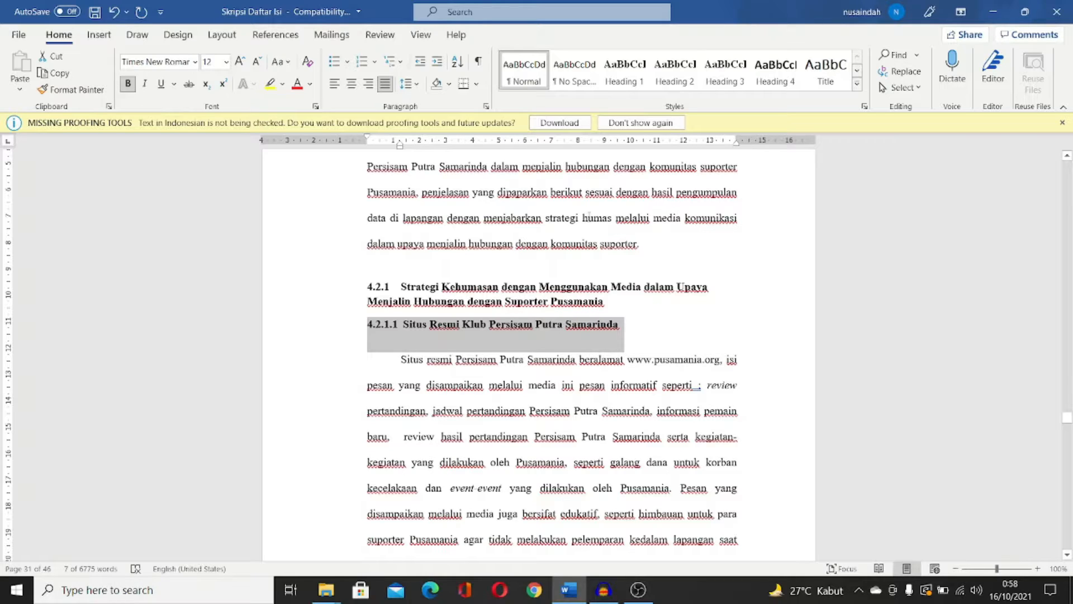
left_click(776, 72)
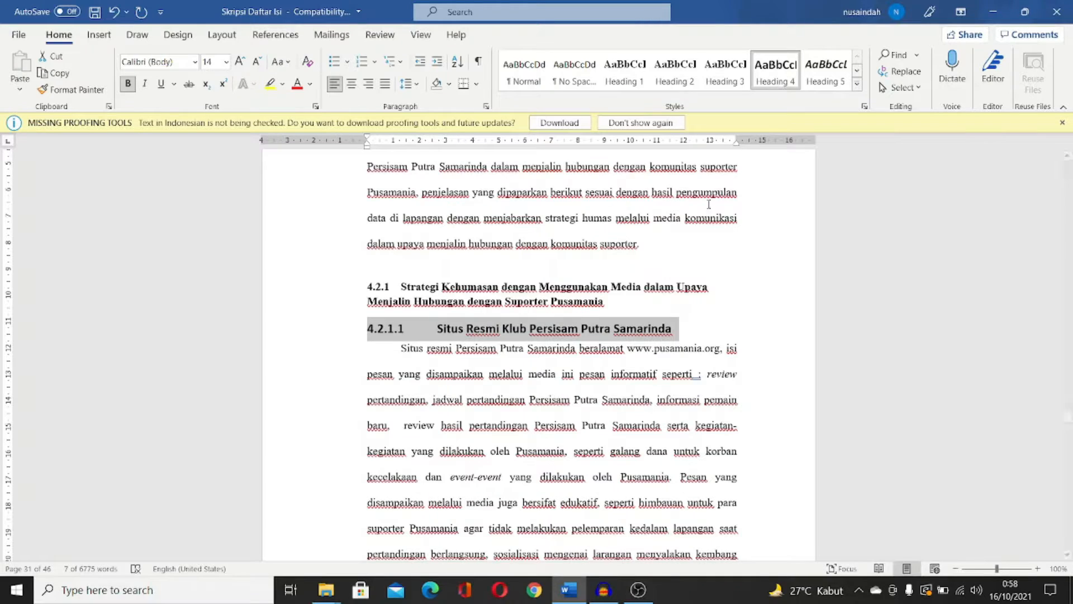
Modify the Heading 4 style to Times New Roman, 12 pt, with paragraph spacing increased to 18 pt before and 9 pt after.
right_click(781, 61)
left_click(822, 91)
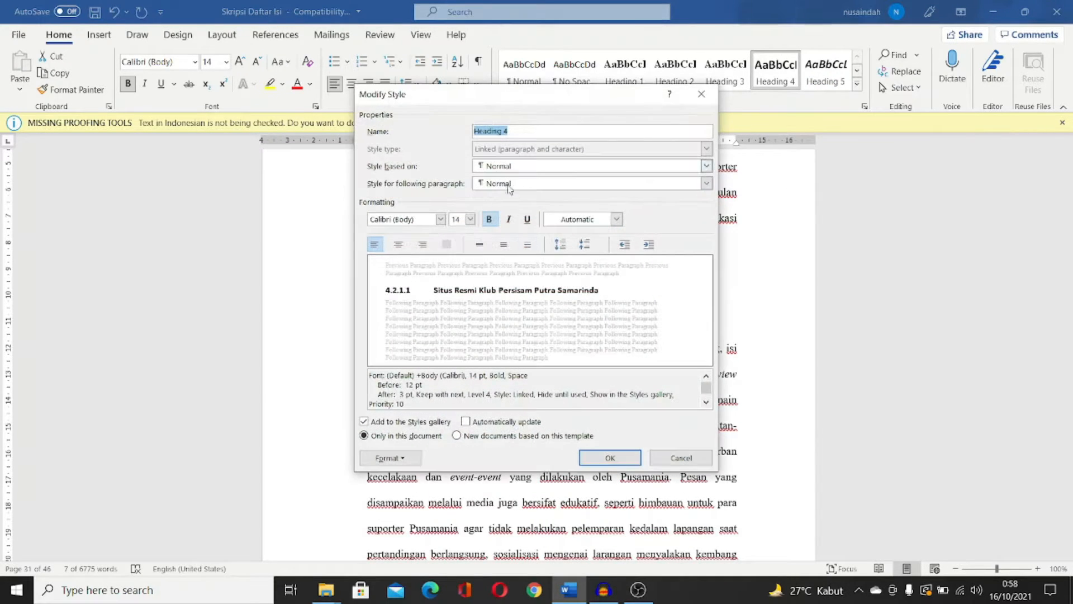
left_click(441, 219)
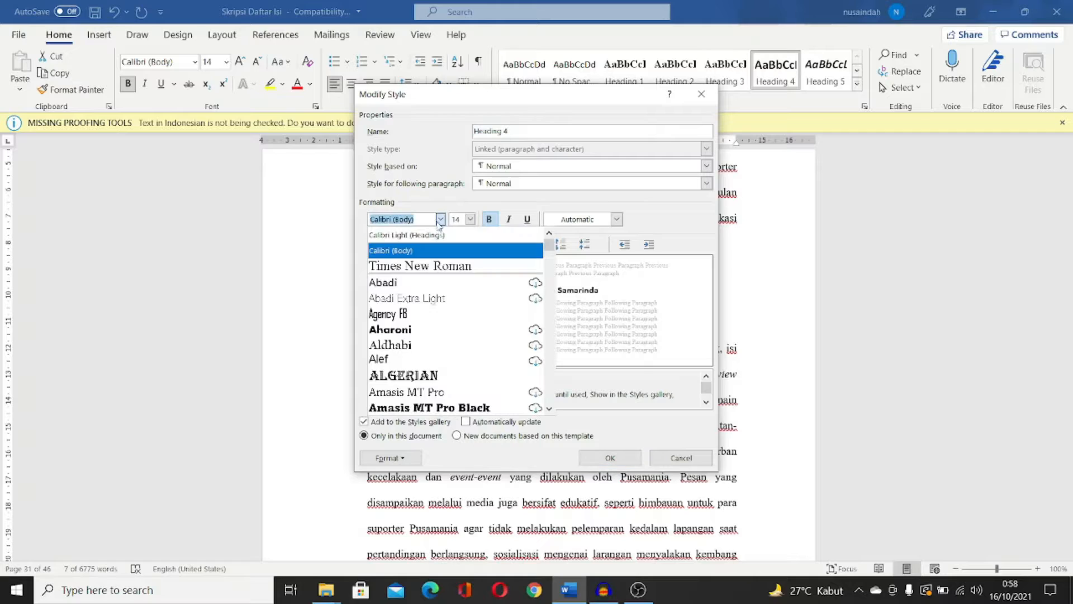
left_click(417, 263)
left_click(471, 219)
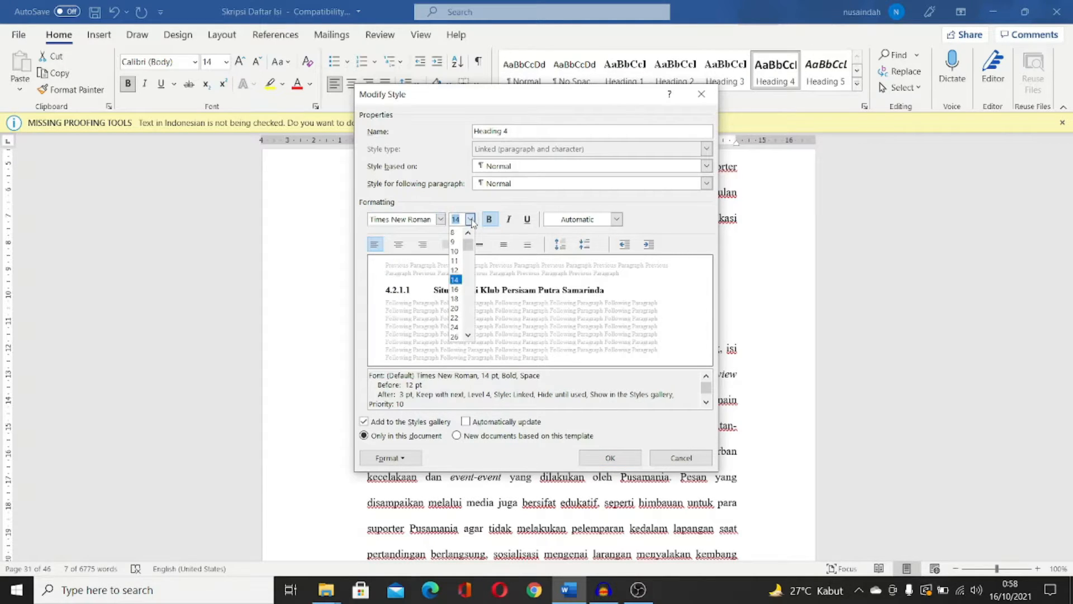
left_click(462, 273)
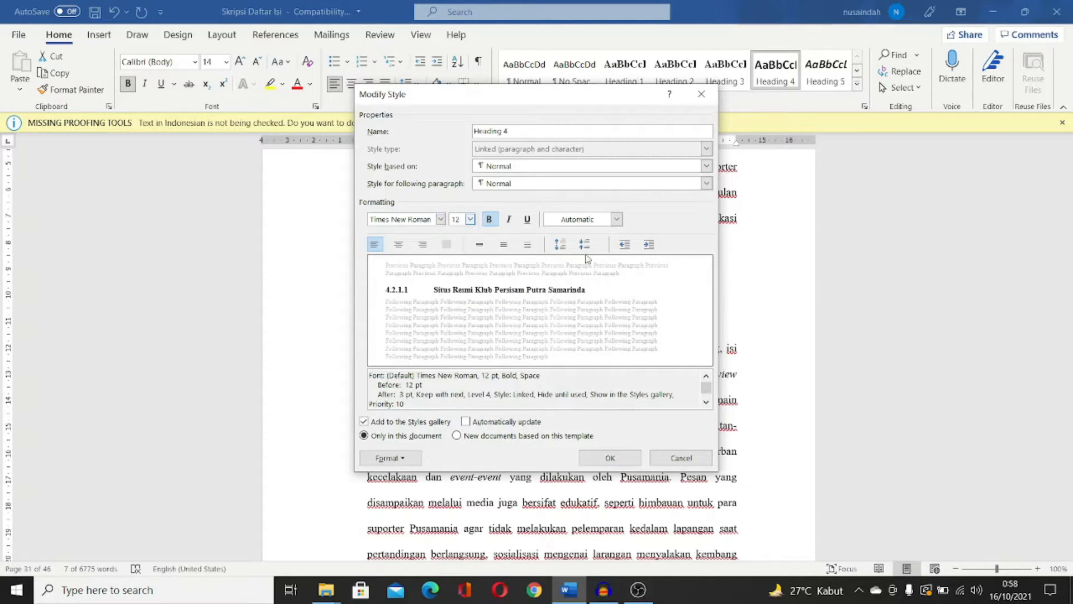
left_click(561, 245)
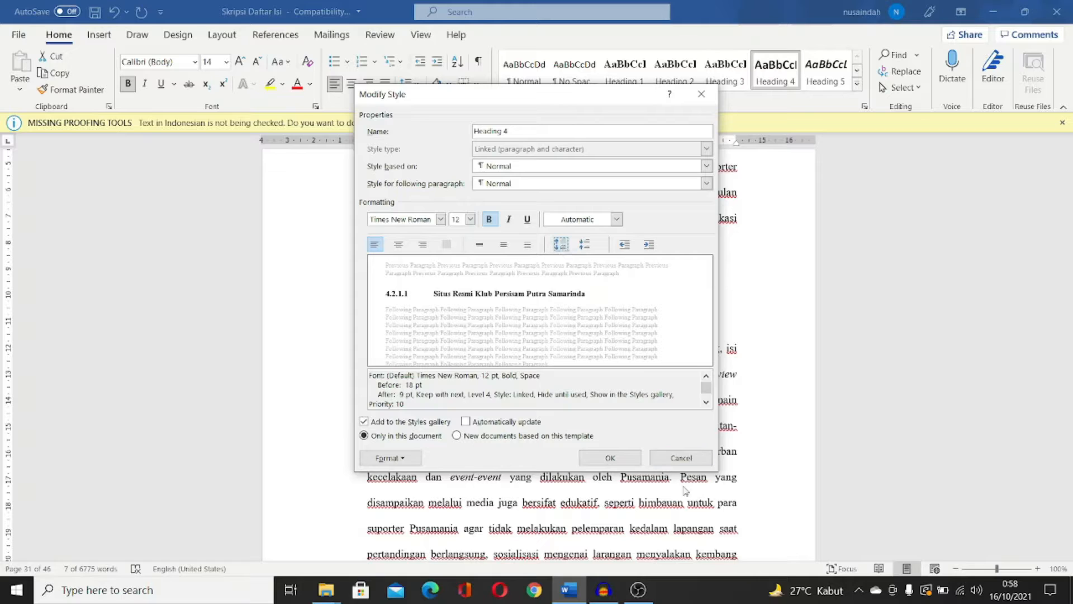
left_click(610, 458)
Apply the Heading 4 style to the subheadings "4.2.1.3 Akun Sosial Media Twitter" and "4.2.1.4 Hambatan-hambatan Komunikasi".
scroll(574, 433, "down", 15)
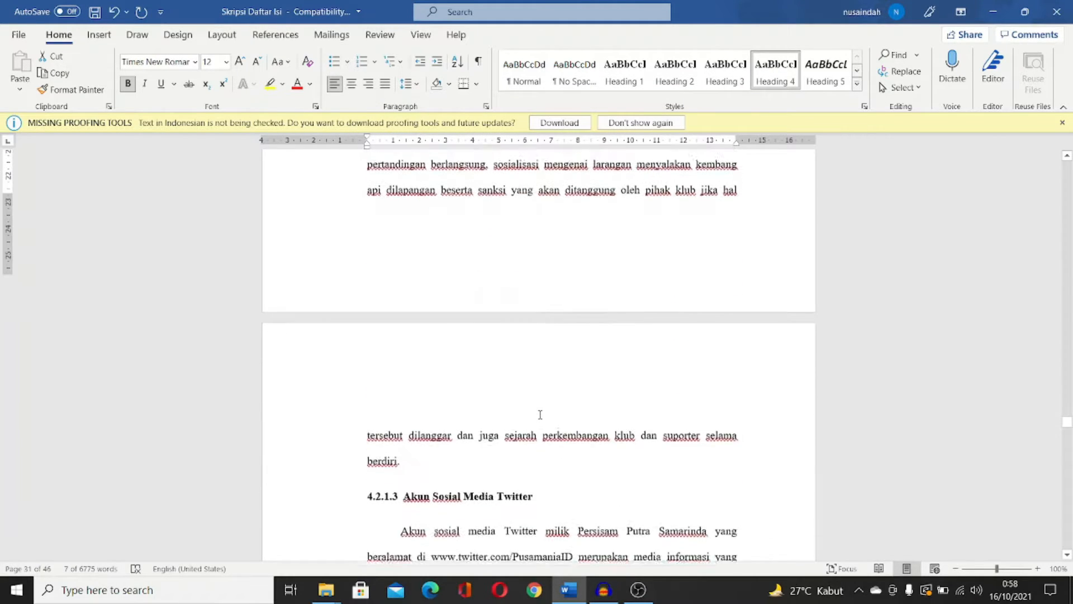
triple_click(494, 423)
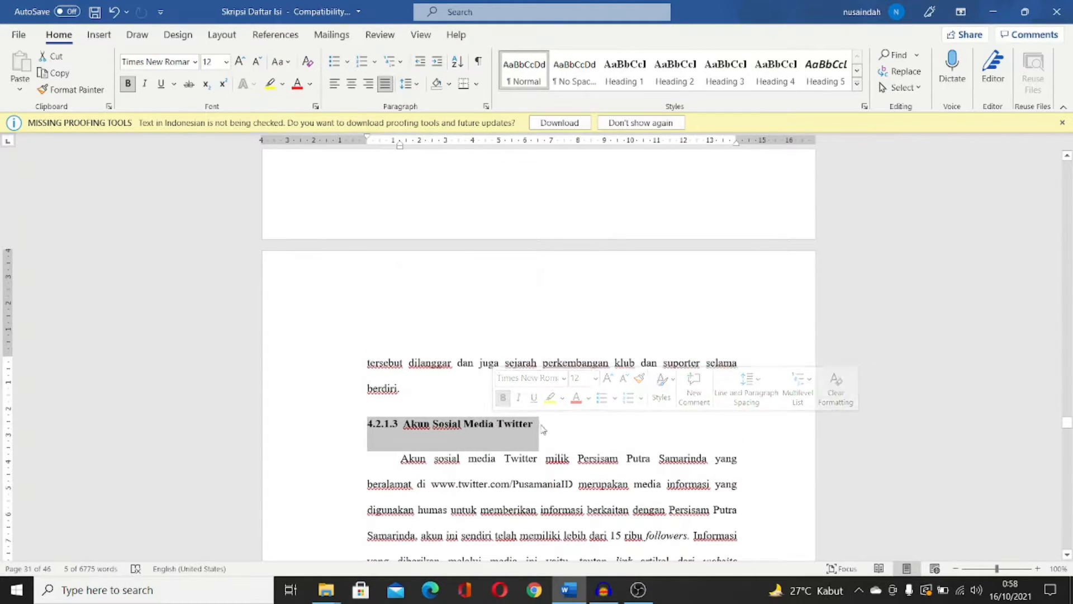
left_click(774, 78)
scroll(594, 221, "down", 15)
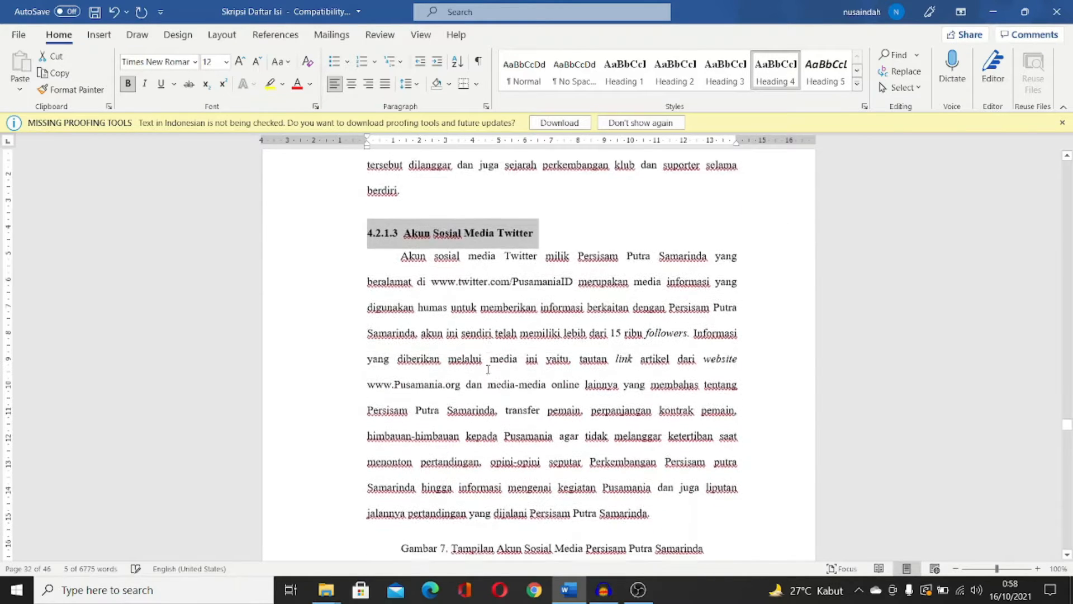
scroll(497, 368, "down", 20)
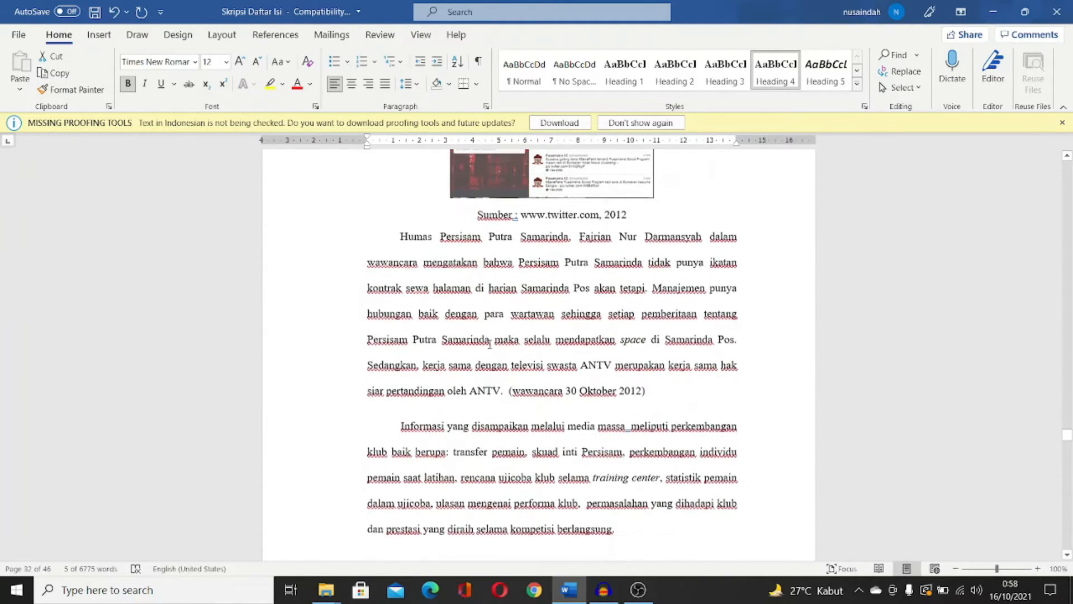
scroll(464, 330, "down", 5)
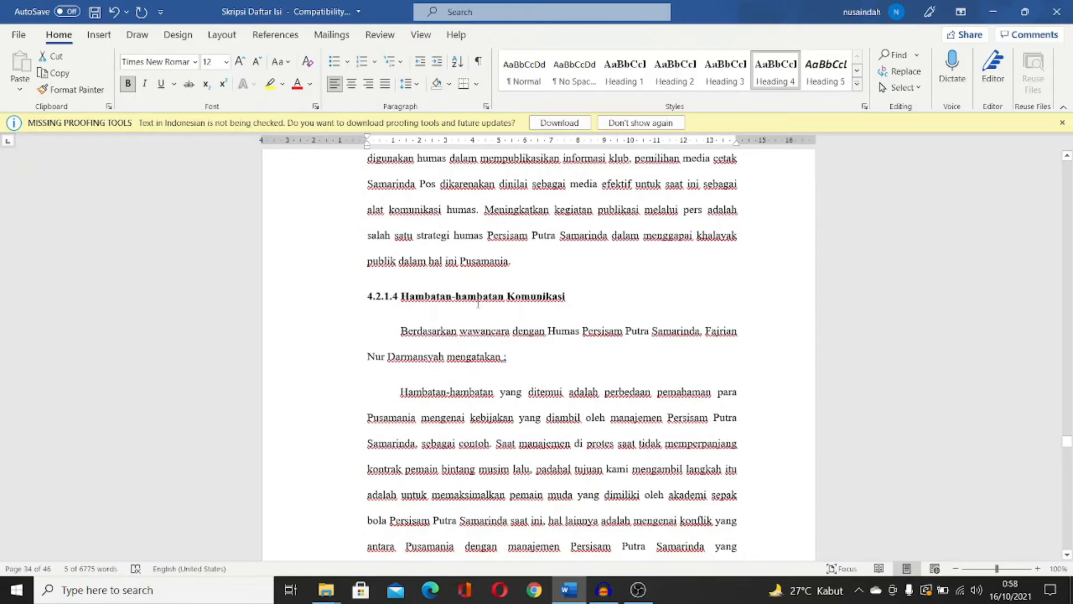
triple_click(480, 300)
left_click(775, 73)
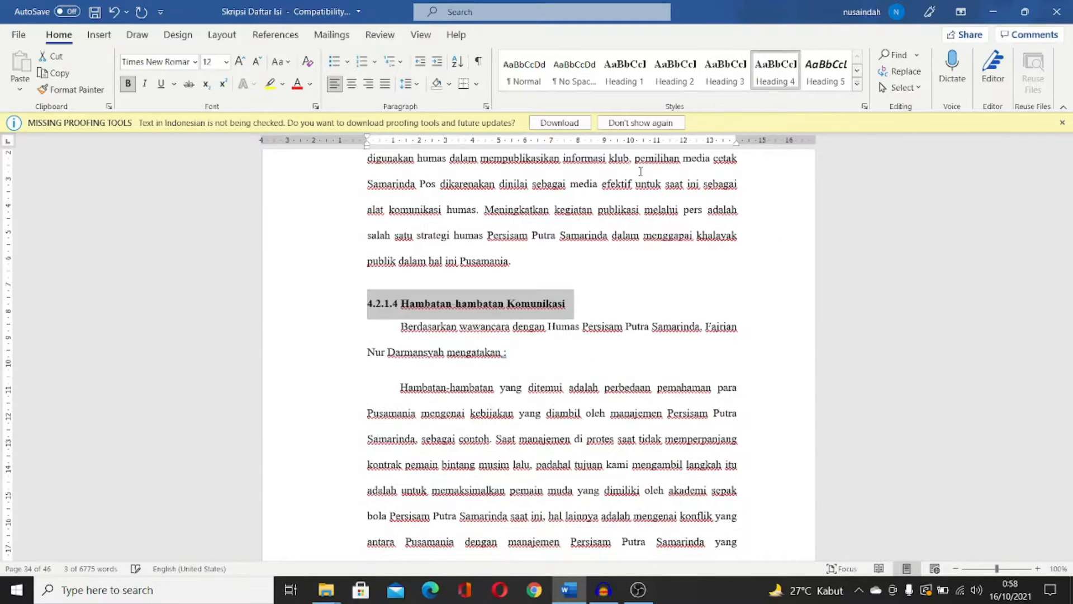
Insert a blank page between the cover page and the "BAB I" chapter title.
scroll(442, 371, "down", 8)
scroll(442, 371, "down", 4)
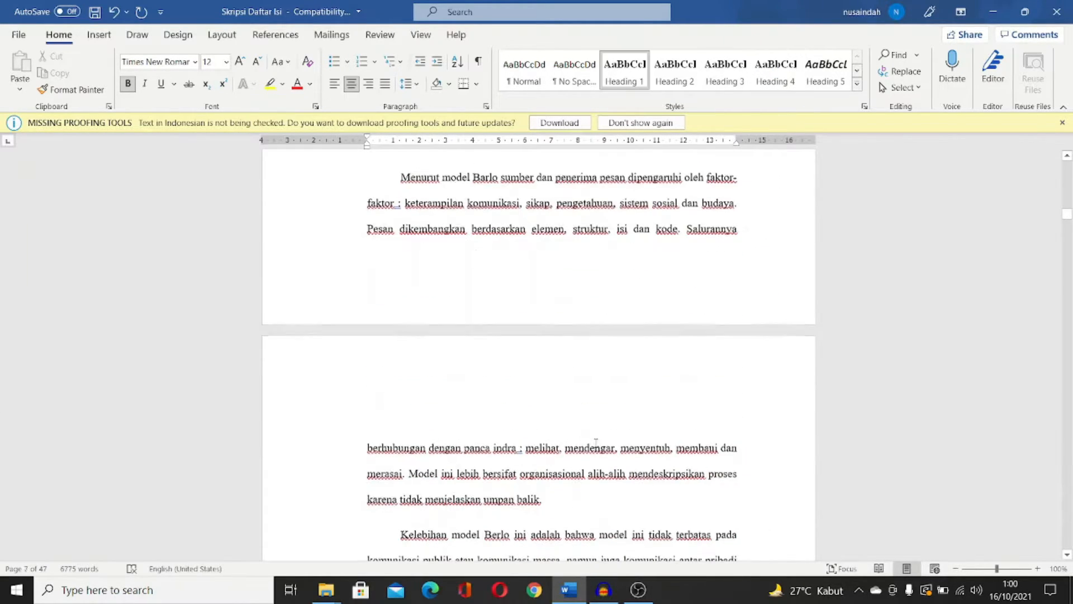
scroll(597, 448, "up", 9)
scroll(597, 447, "up", 10)
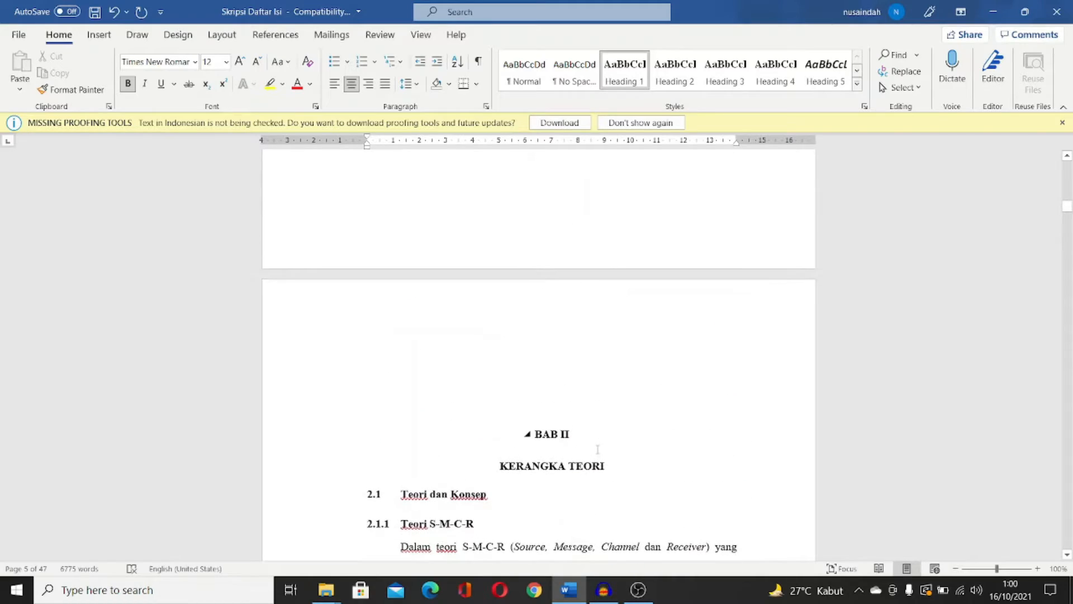
scroll(597, 453, "up", 15)
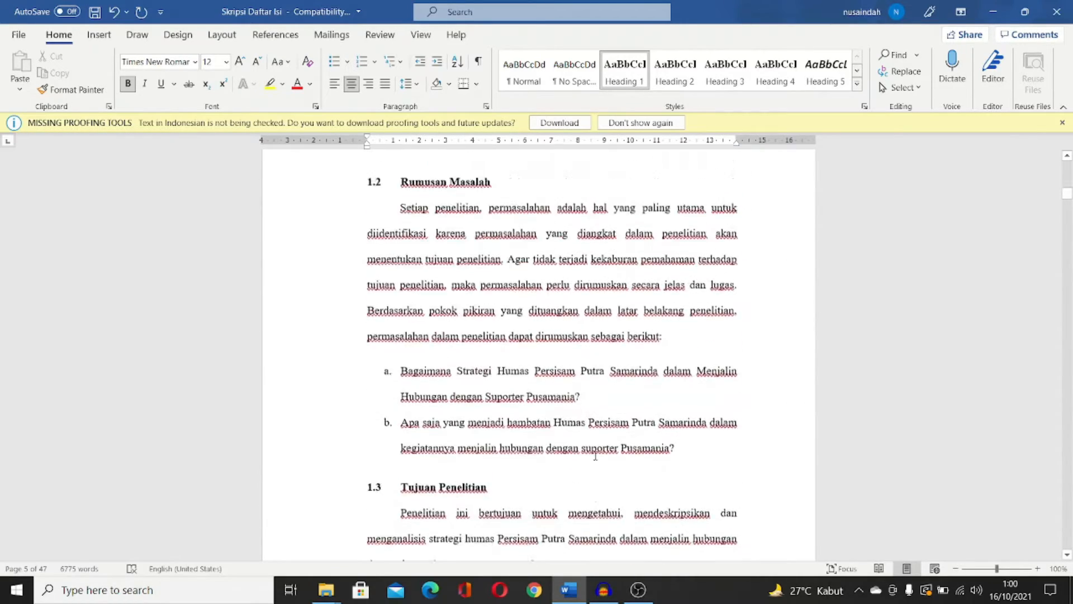
scroll(594, 462, "up", 12)
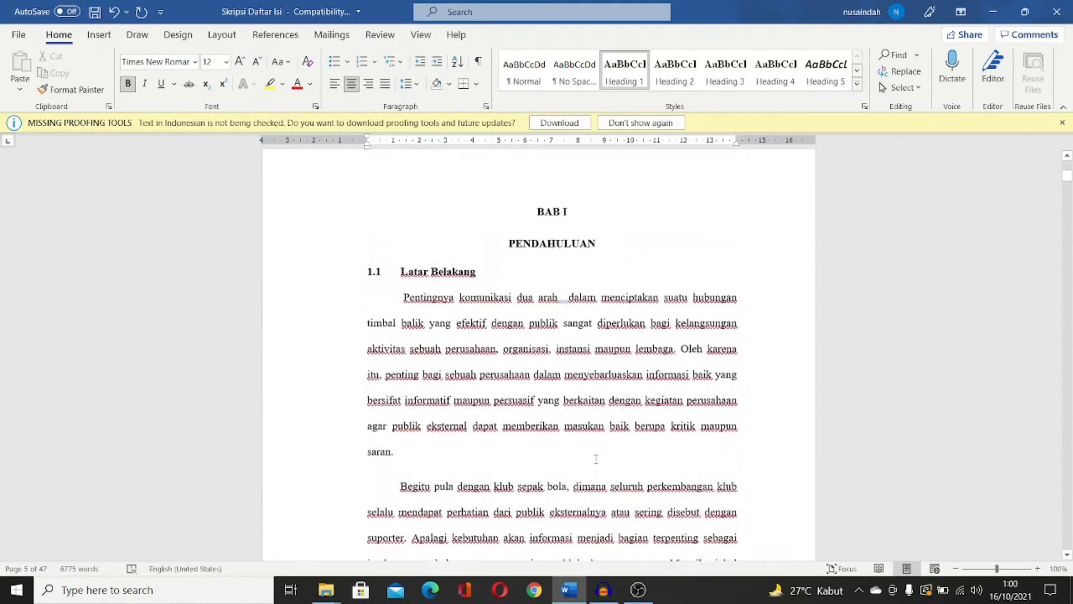
scroll(592, 460, "up", 10)
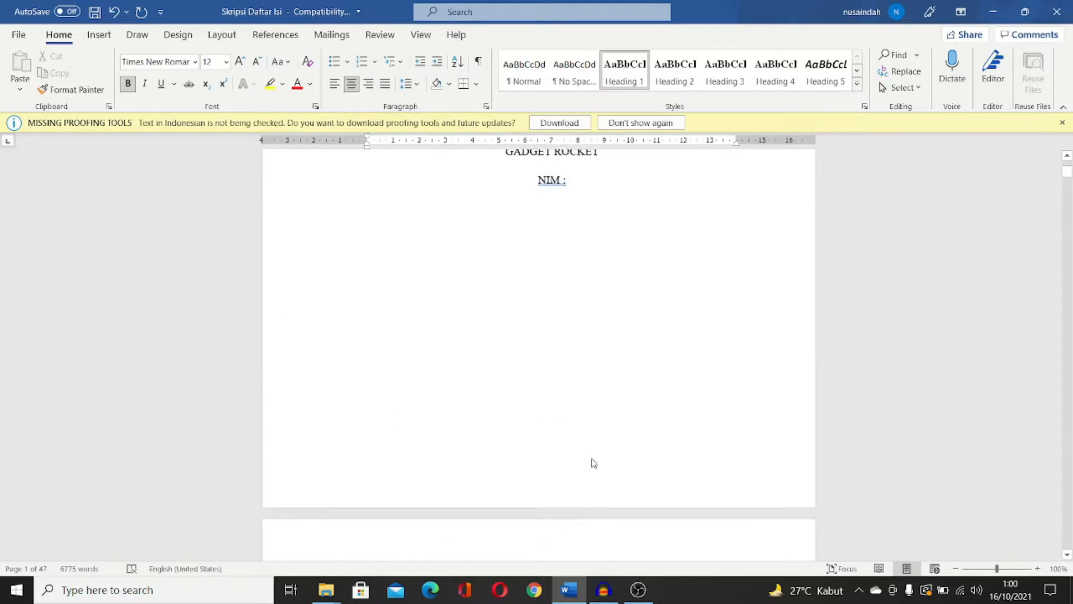
scroll(593, 460, "down", 12)
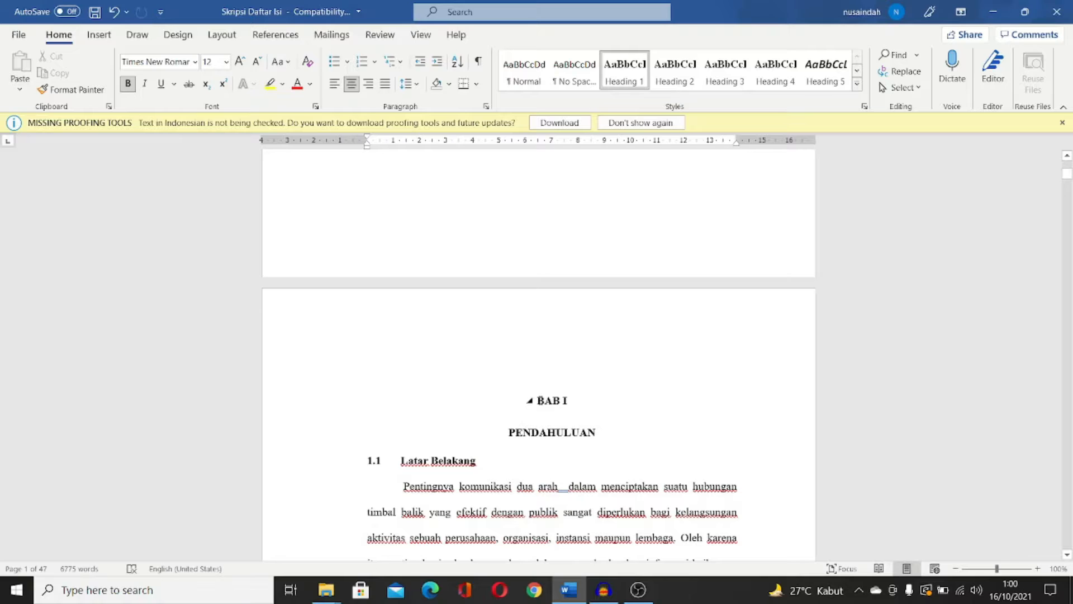
left_click(540, 400)
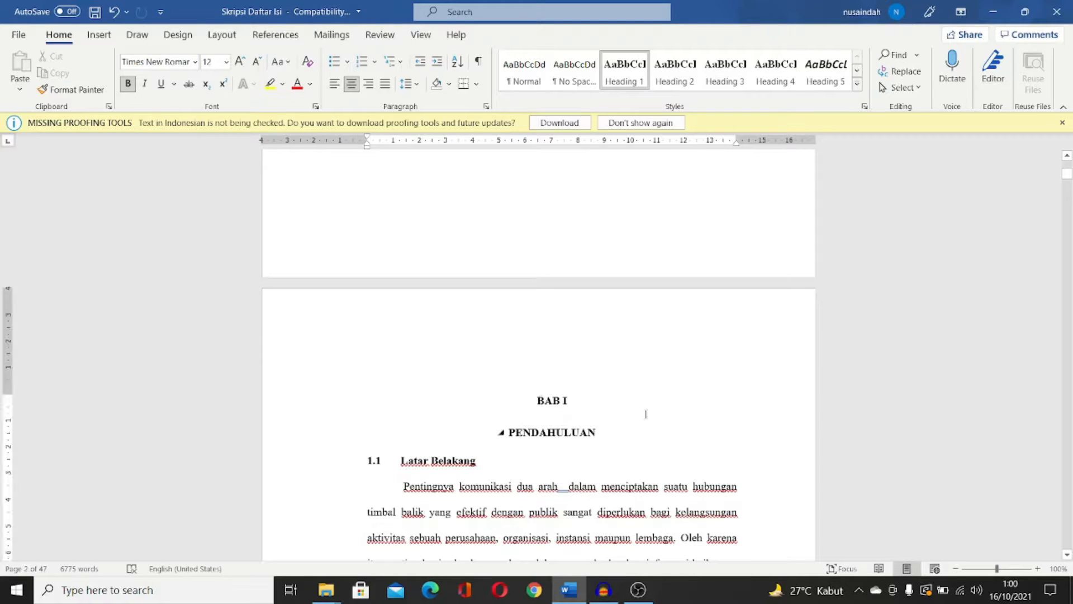
left_click(98, 40)
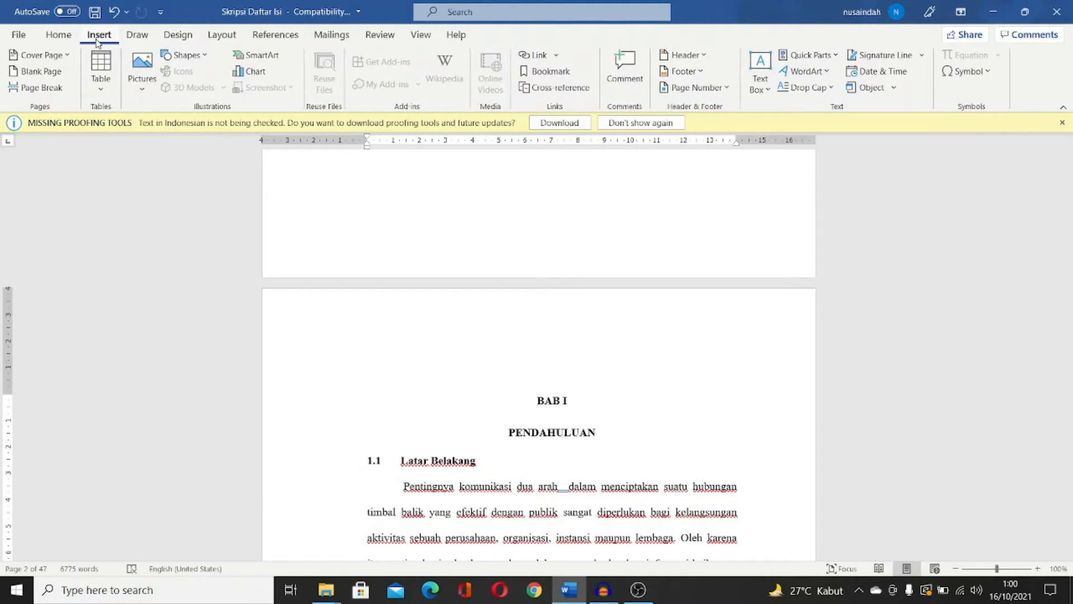
left_click(37, 76)
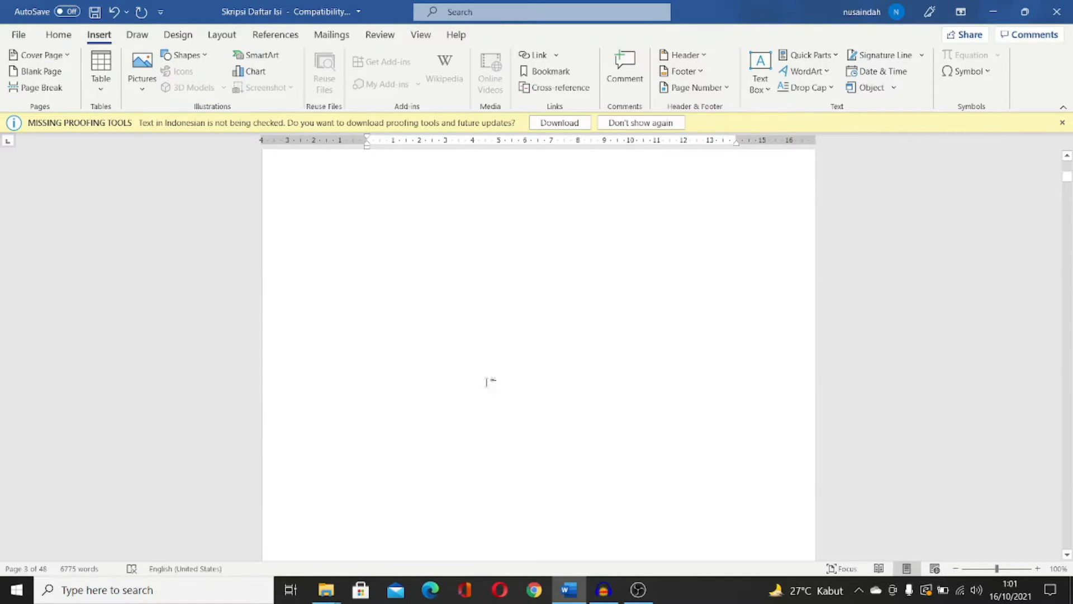
Enter the title "DAFTAR ISI" at the start of the new blank page.
scroll(489, 379, "up", 5)
left_click(513, 421)
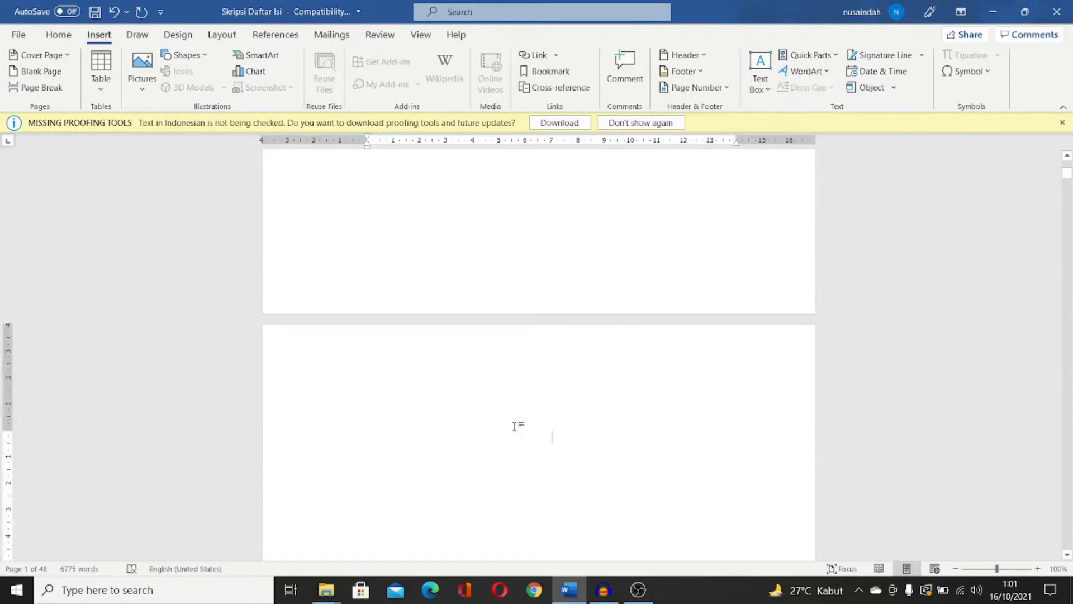
scroll(494, 402, "down", 3)
key("Caps_Lock")
type("DAFTAR ISI")
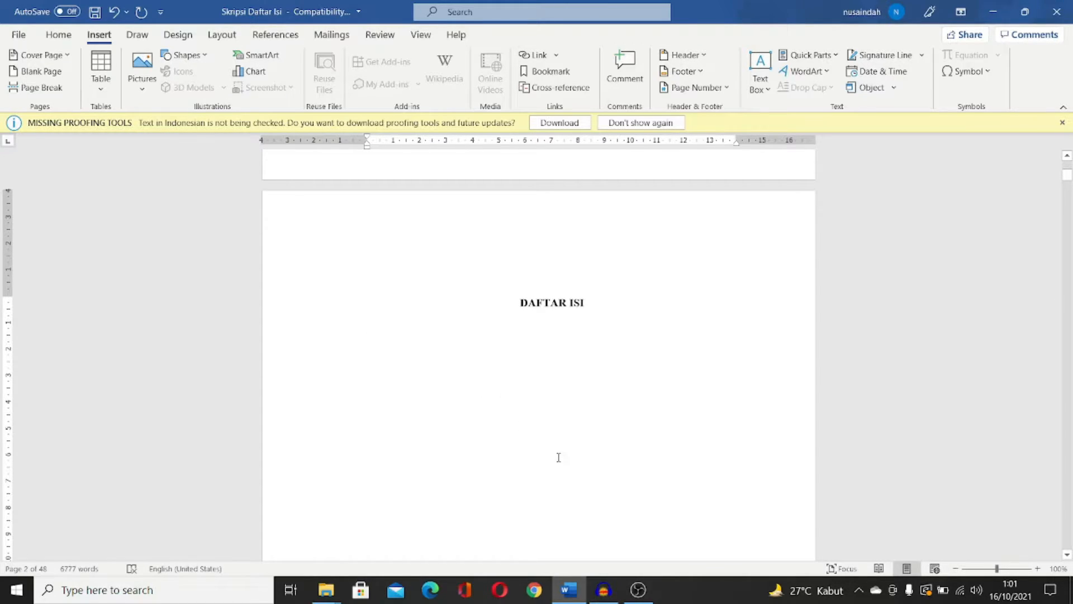
Start a custom table of contents below the "DAFTAR ISI" title and turn off using hyperlinks instead of page numbers.
left_click(275, 34)
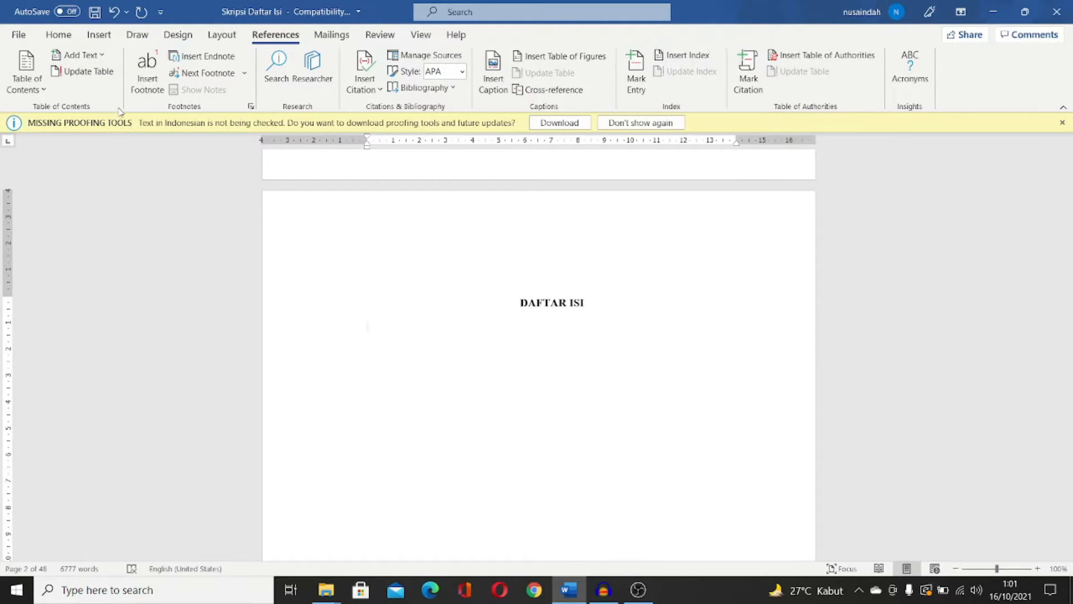
left_click(42, 92)
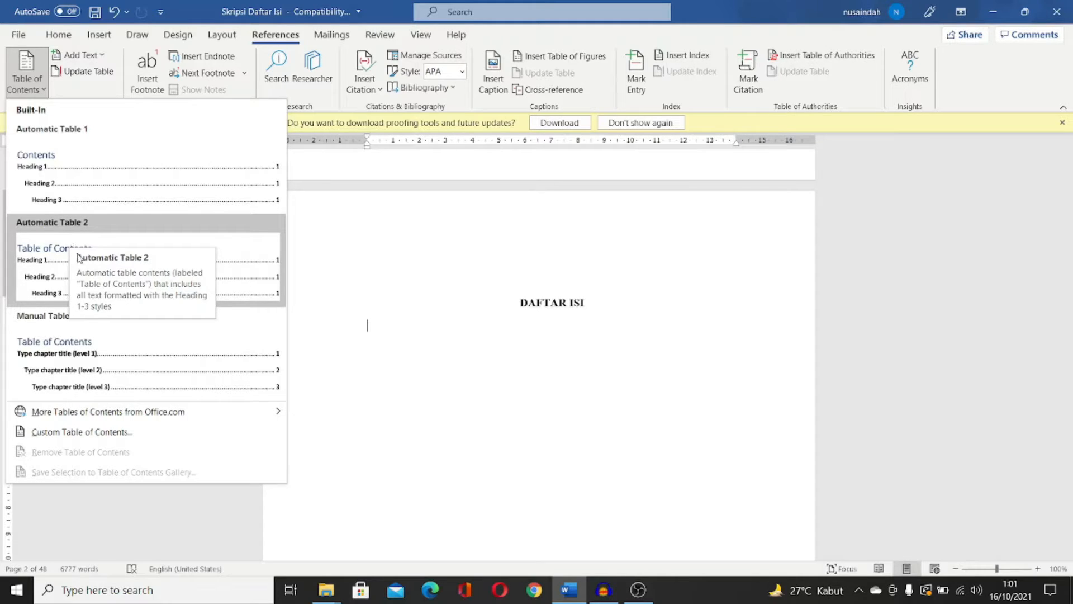
left_click(119, 437)
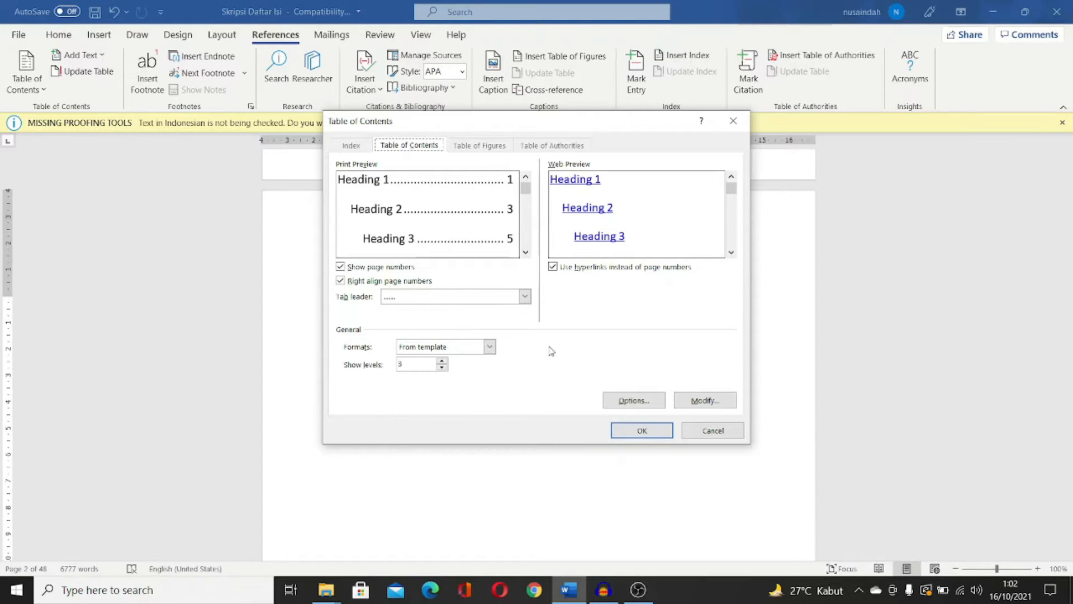
left_click(556, 270)
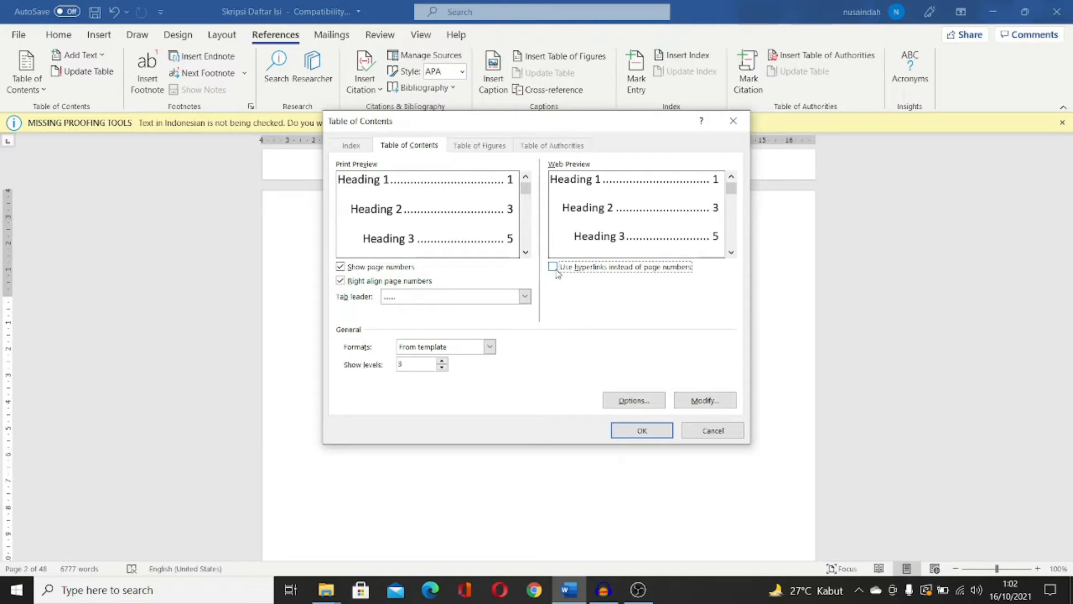
Modify the TOC 1 style to Times New Roman, 12 pt, with justified alignment.
left_click(703, 401)
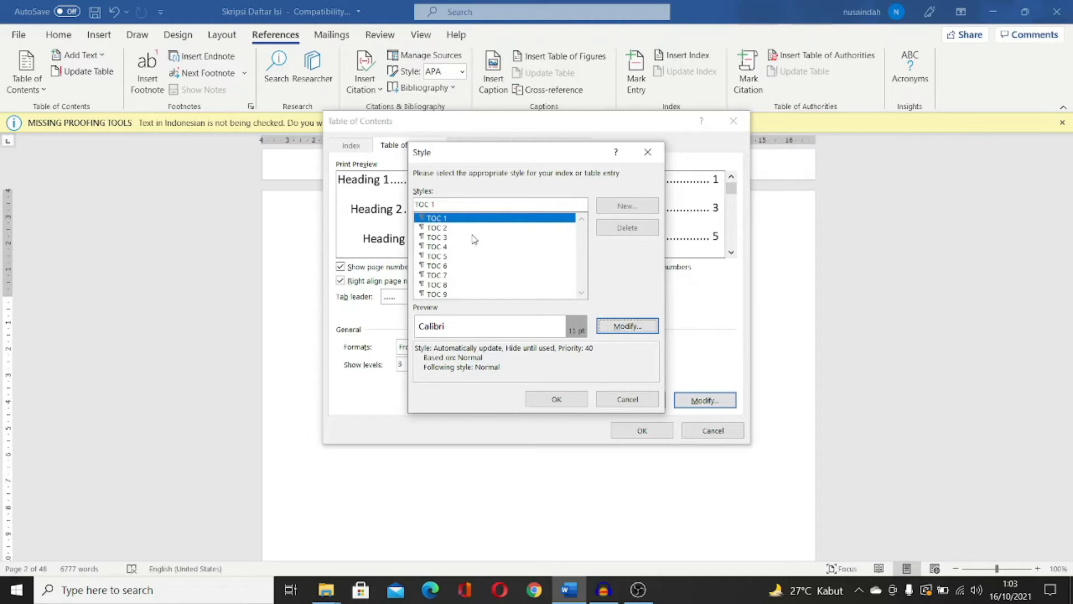
left_click(442, 221)
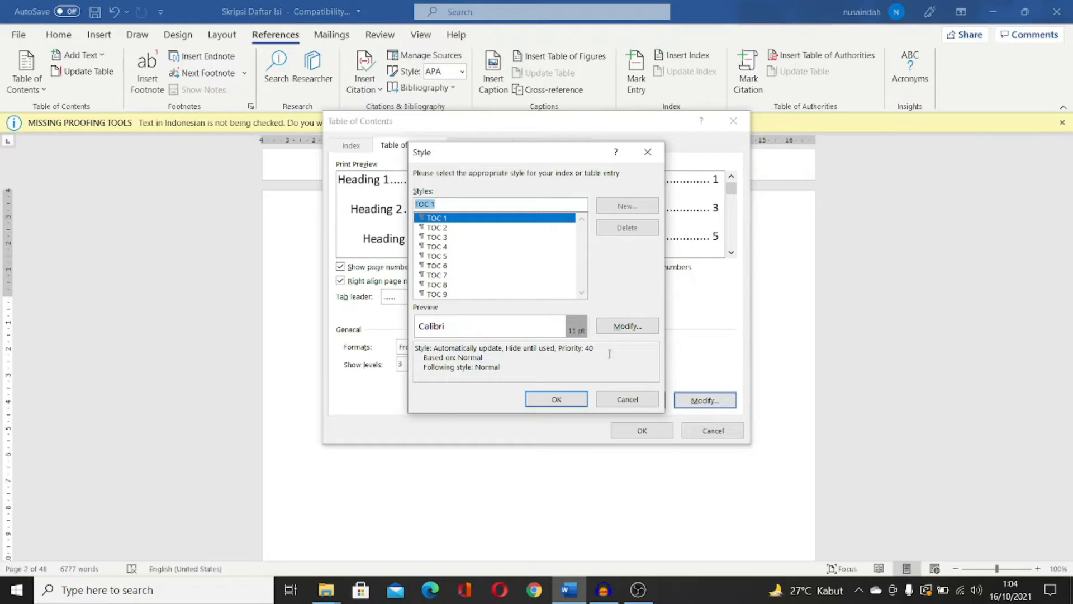
left_click(637, 331)
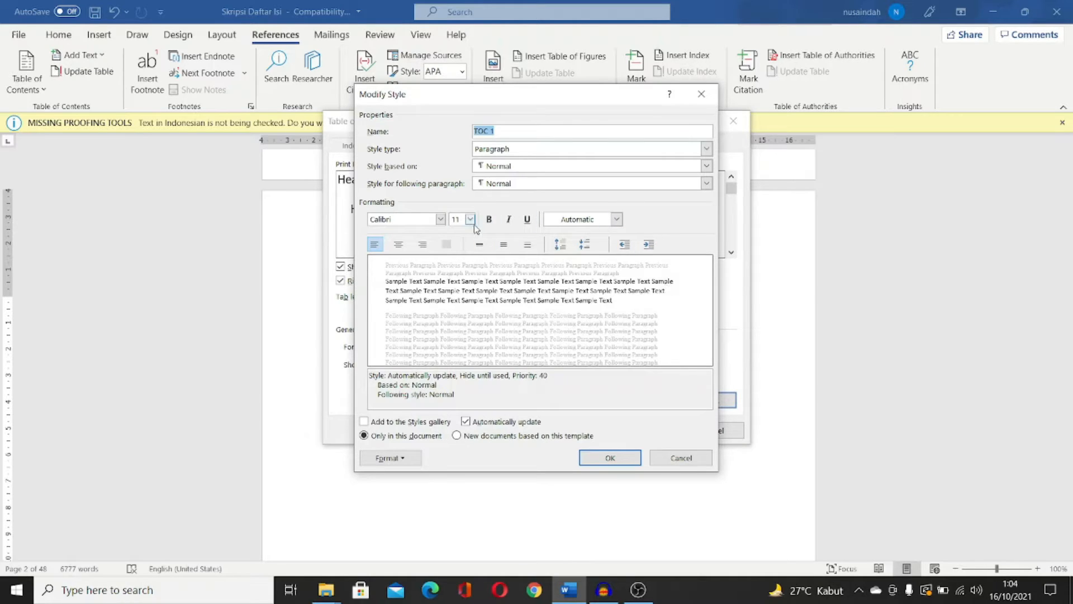
left_click(446, 221)
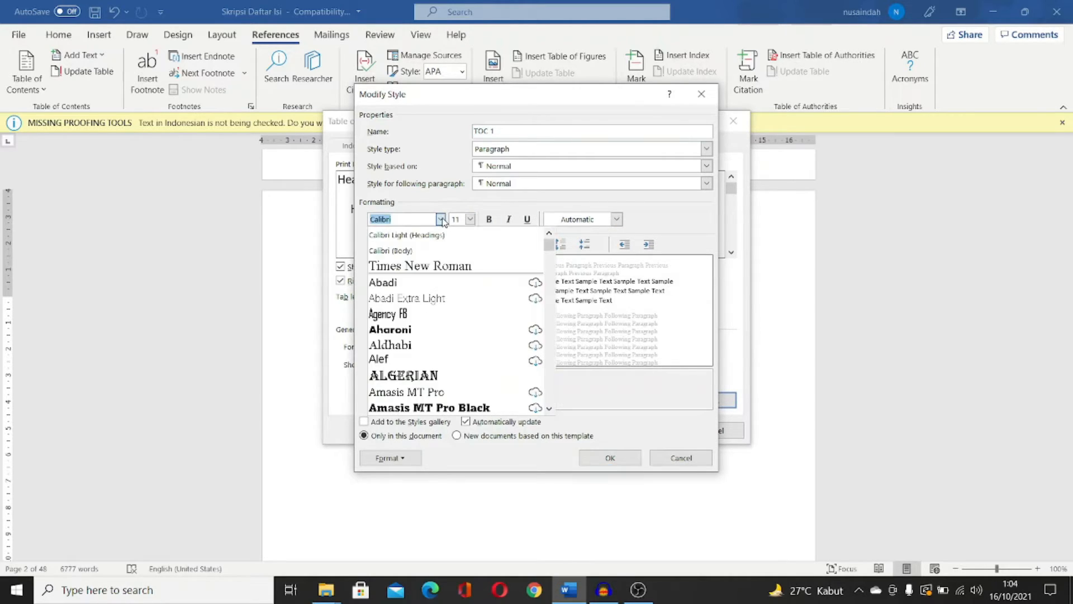
left_click(442, 267)
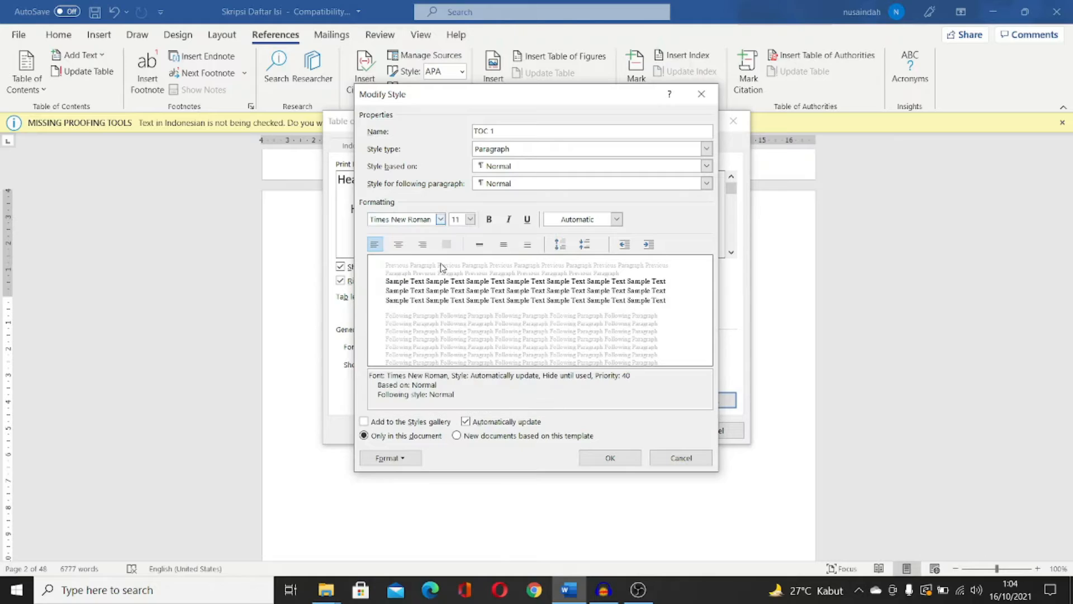
left_click(471, 220)
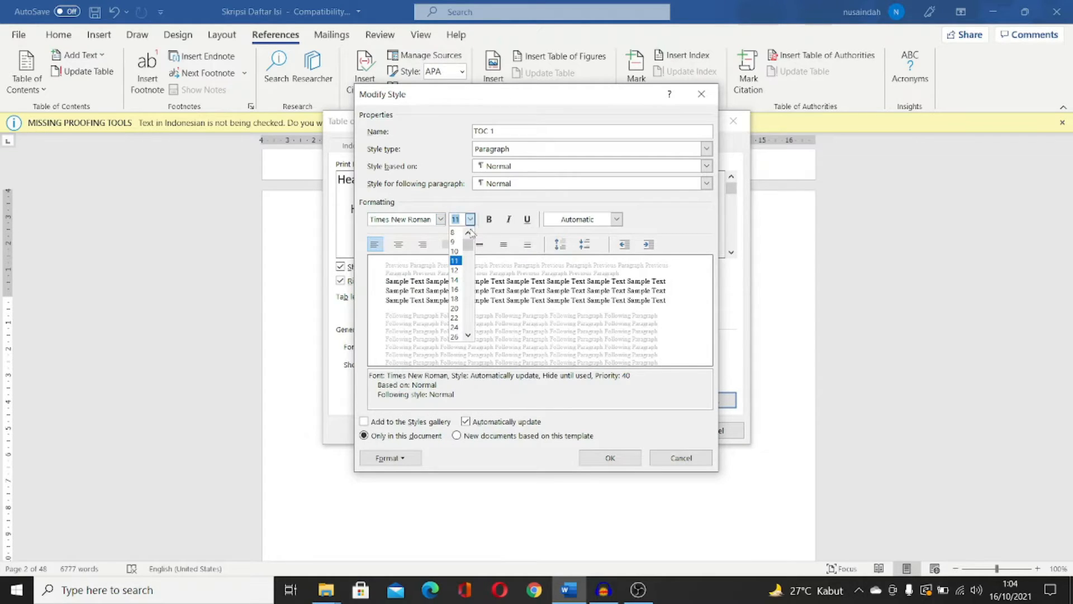
left_click(457, 274)
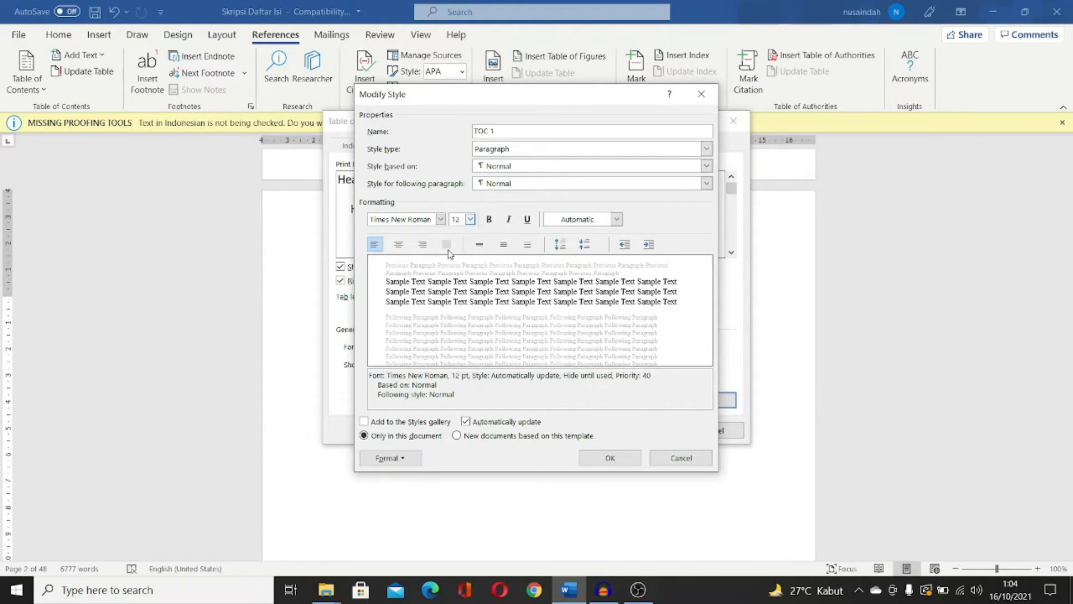
left_click(447, 246)
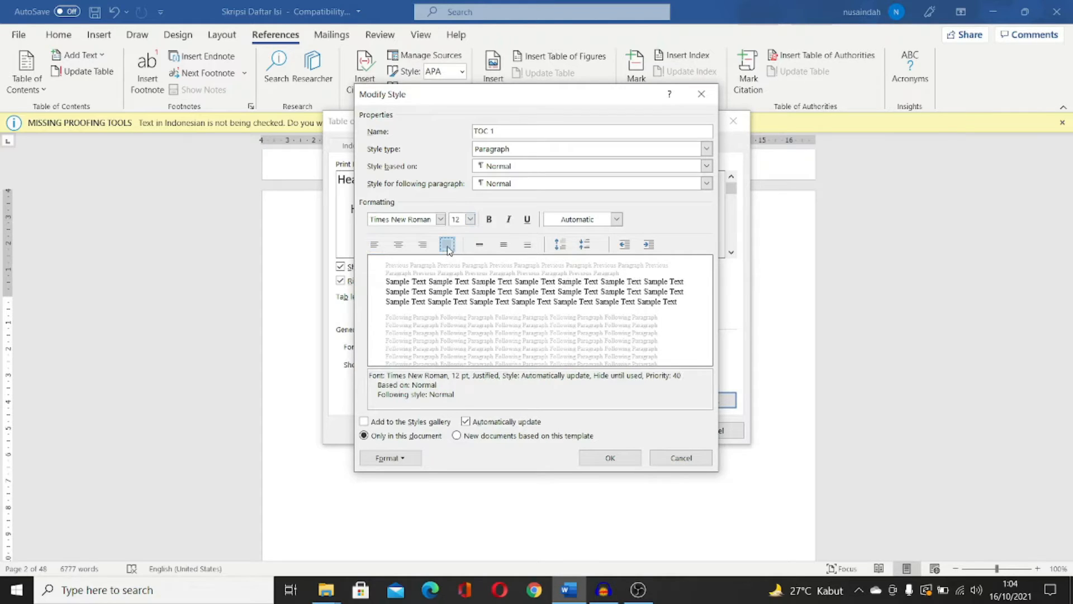
left_click(619, 462)
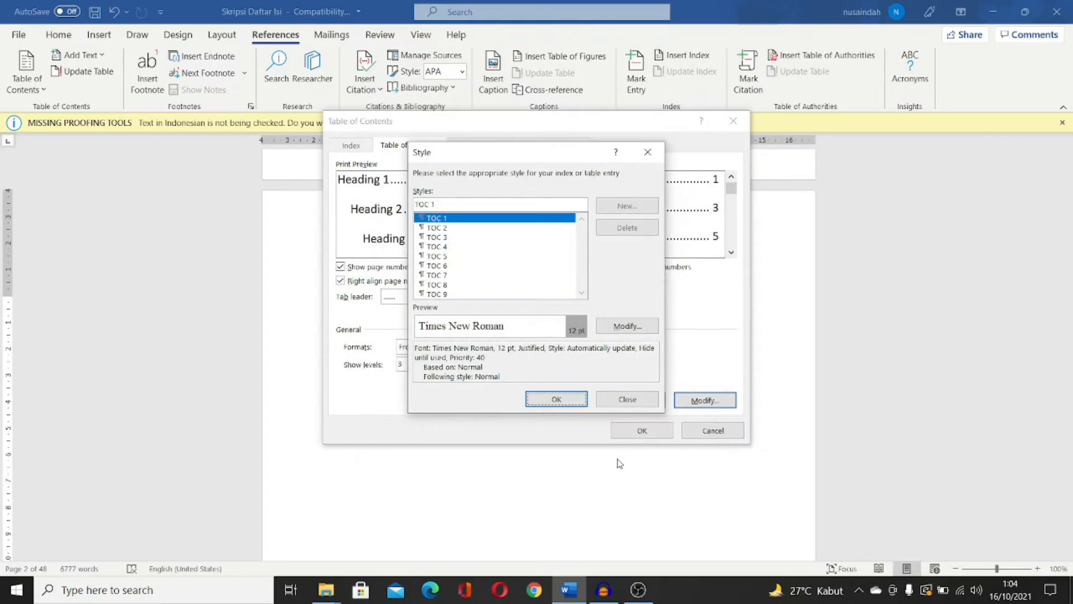
Modify the TOC 2 style to Times New Roman, 12 pt, with justified alignment.
left_click(437, 227)
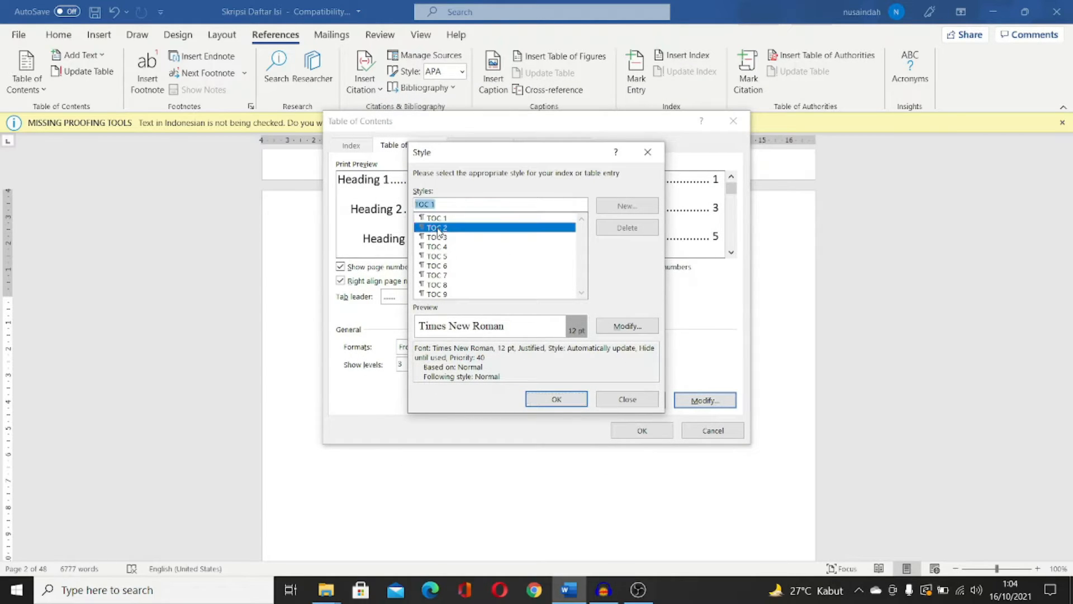
left_click(628, 326)
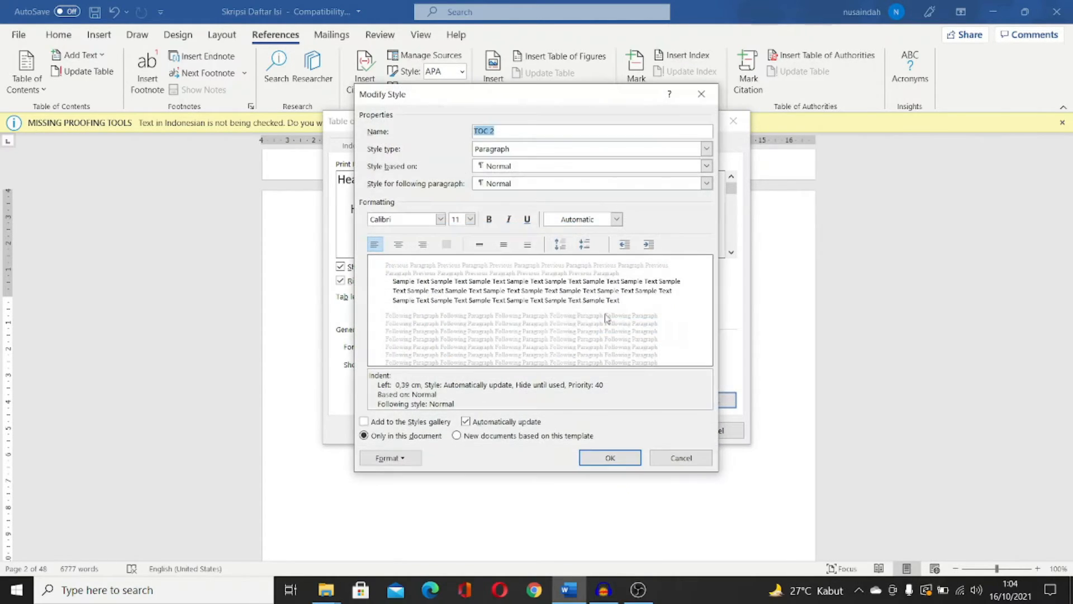
left_click(442, 219)
left_click(468, 261)
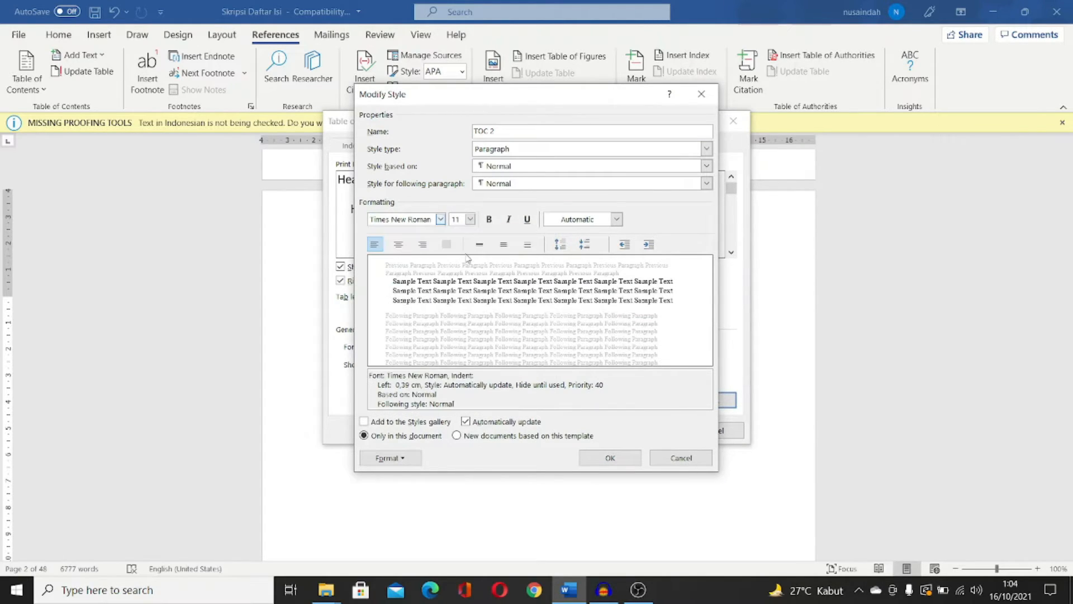
left_click(470, 220)
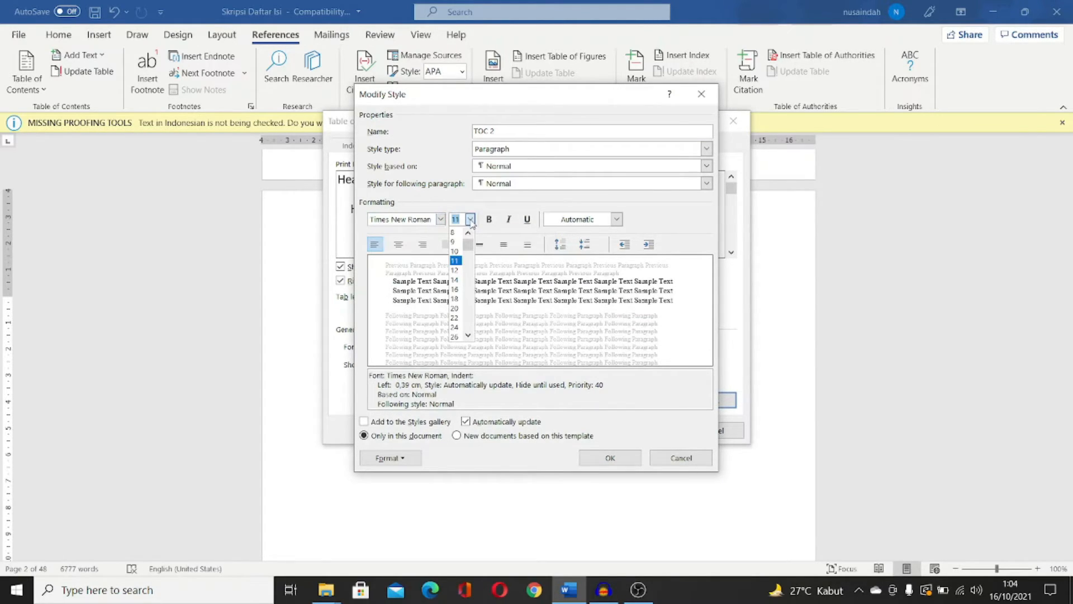
left_click(455, 272)
left_click(447, 245)
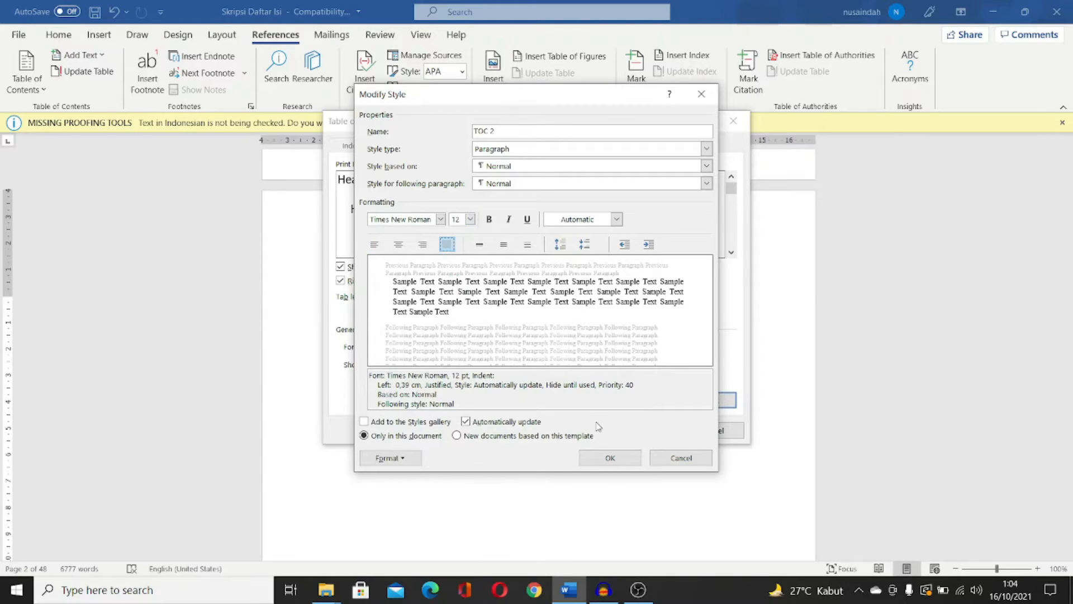
left_click(615, 460)
Modify the TOC 4 style to Times New Roman, 12 pt.
left_click(442, 246)
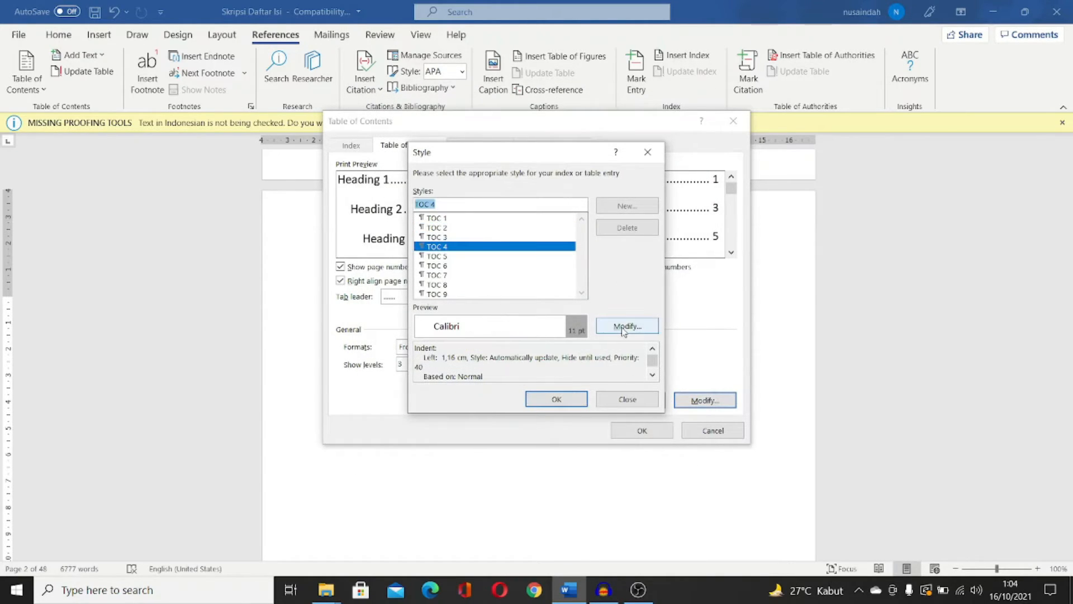
left_click(625, 328)
left_click(441, 219)
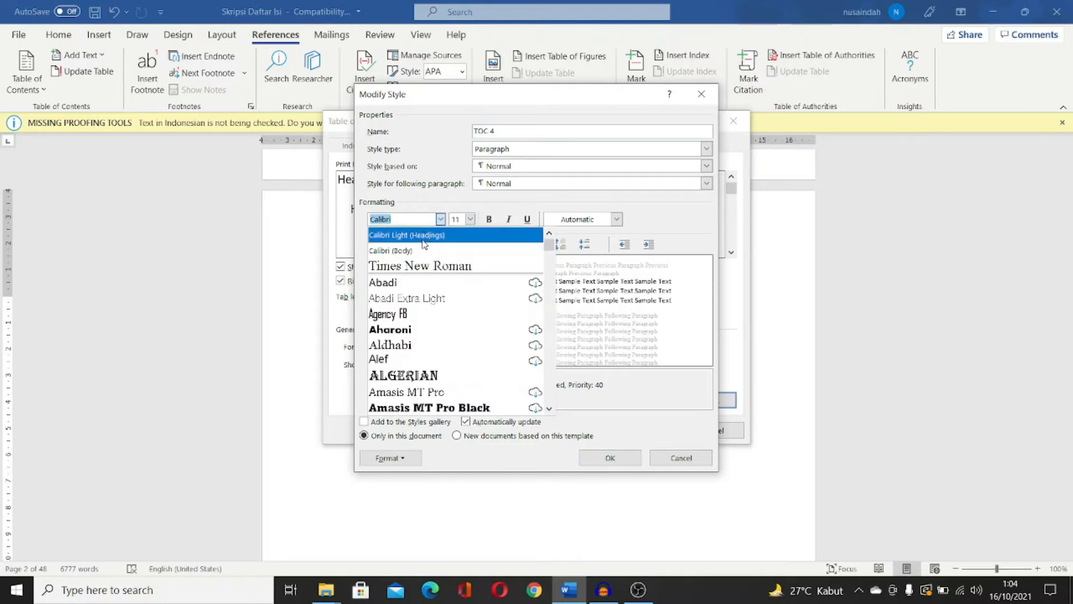
left_click(402, 265)
left_click(470, 219)
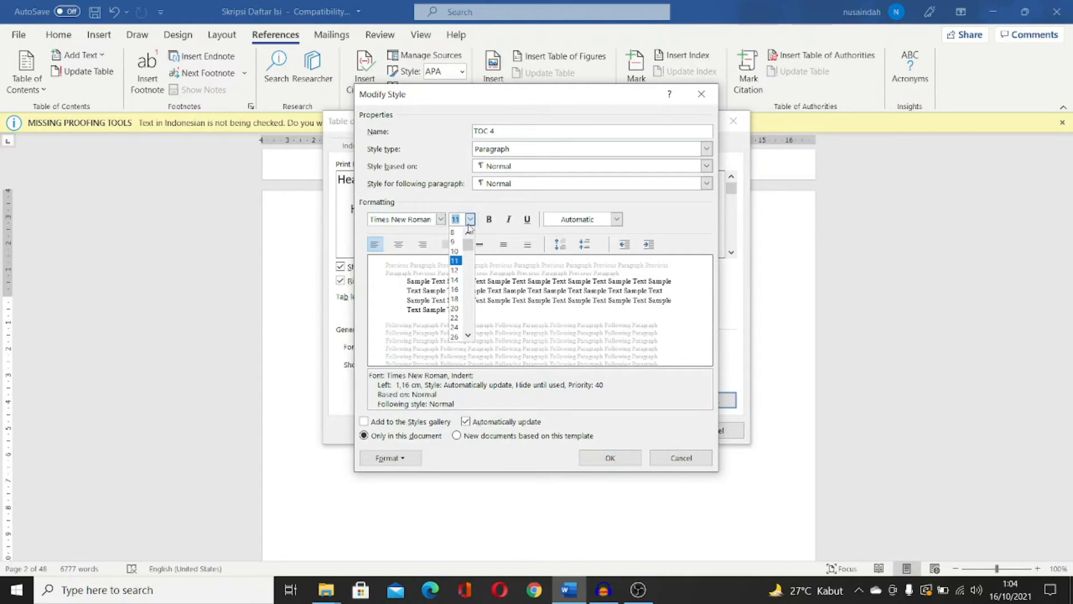
left_click(455, 270)
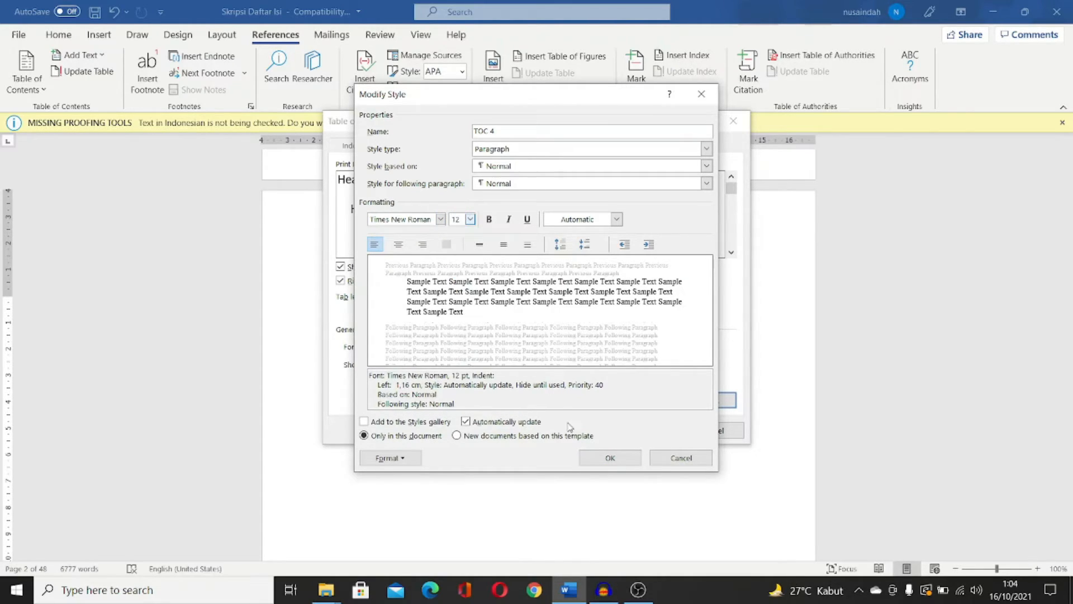
left_click(617, 459)
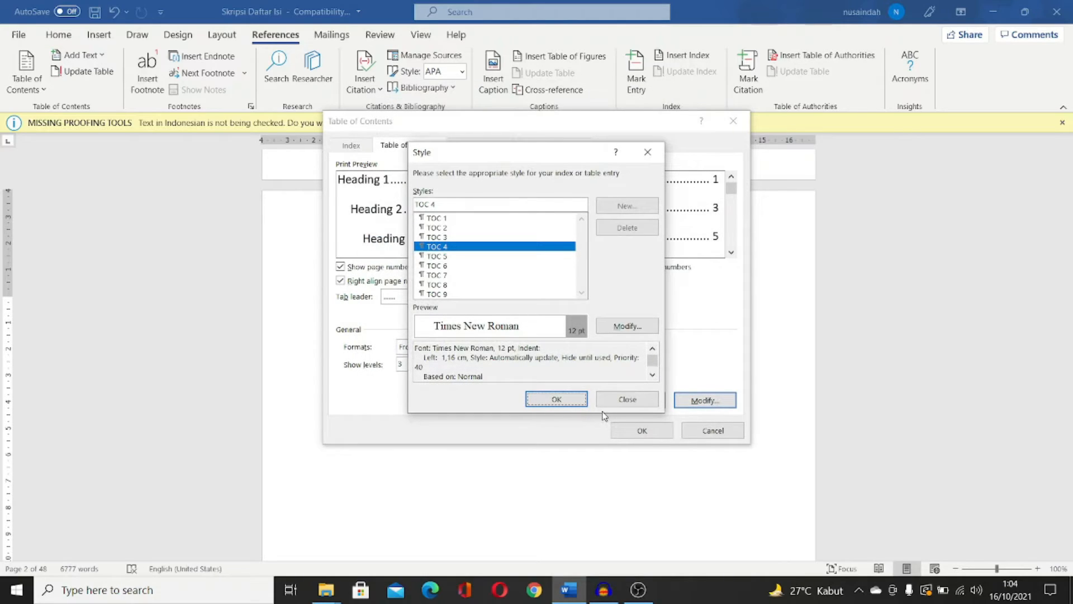
Accept the modified TOC styles and insert the three-level table of contents below the "DAFTAR ISI" title.
left_click(558, 400)
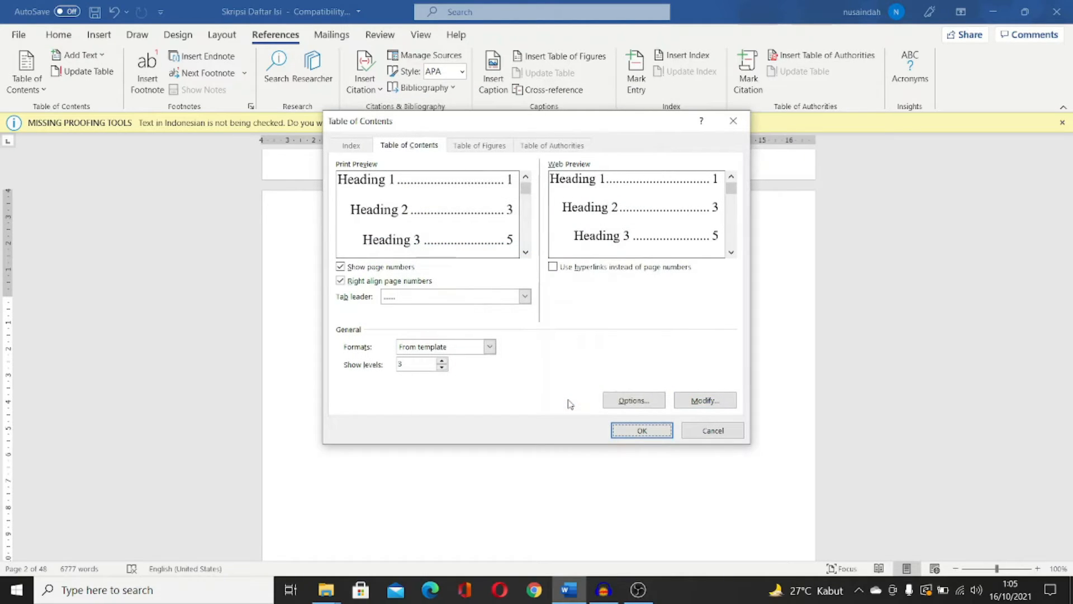
left_click(633, 432)
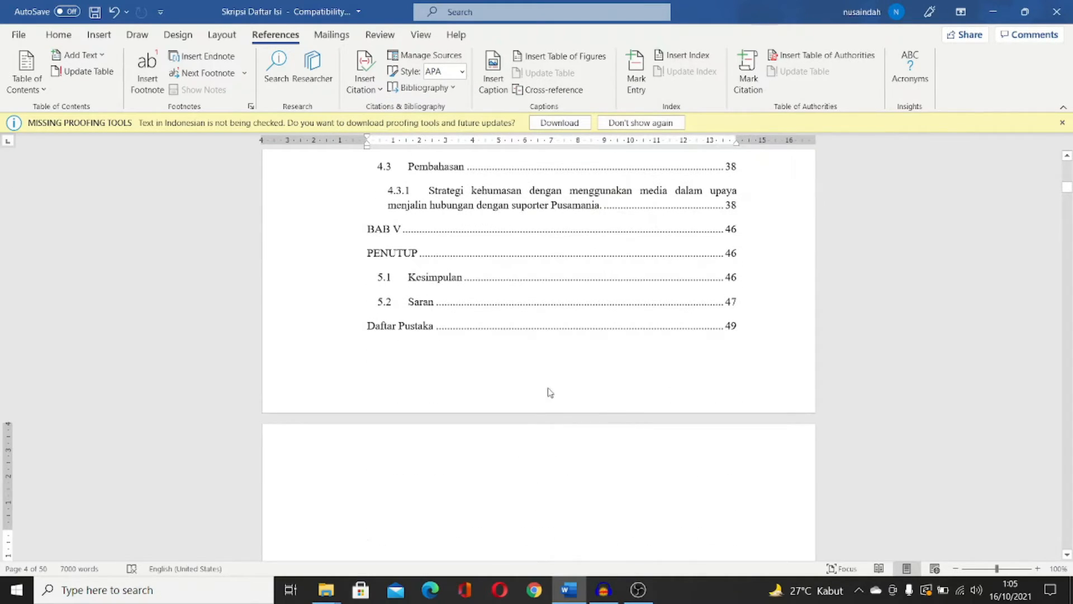
scroll(549, 391, "up", 7)
scroll(516, 391, "up", 11)
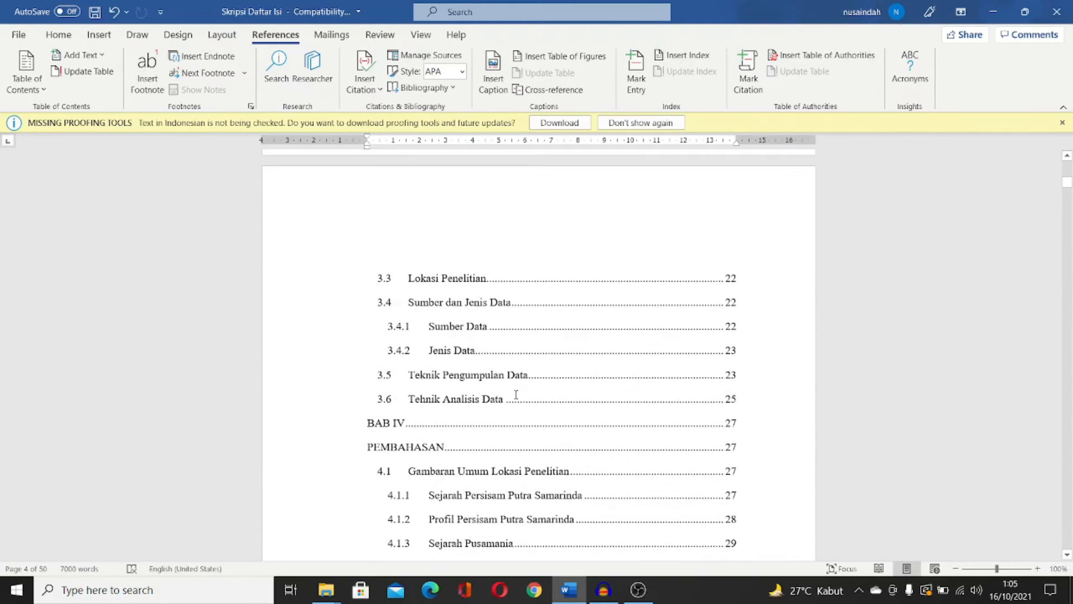
scroll(514, 394, "up", 3)
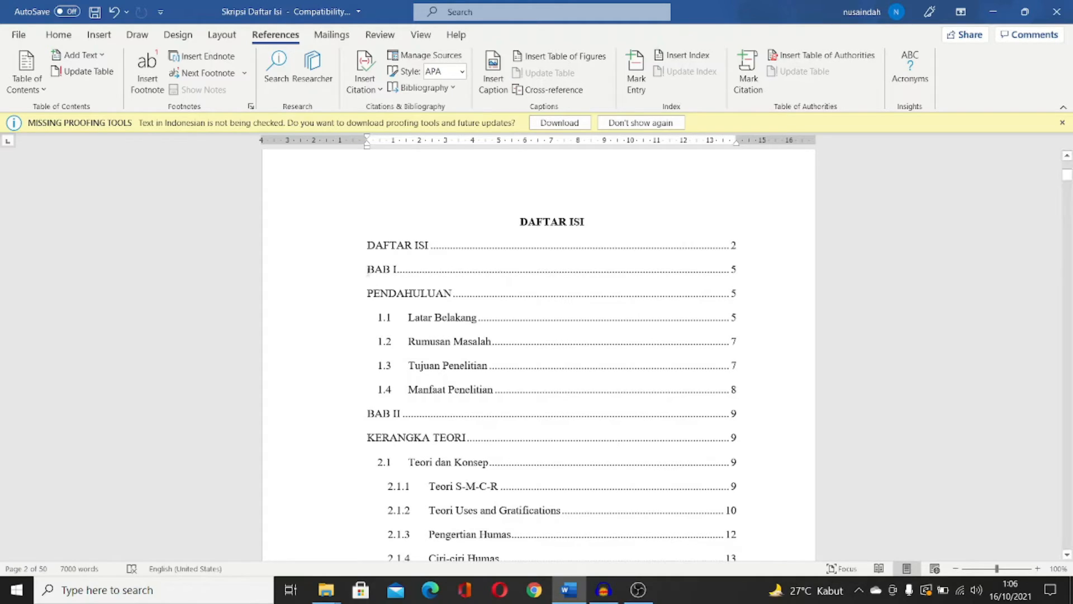
Merge the "BAB I" and "PENDAHULUAN" titles into one heading paragraph, separated only by a manual line break.
left_click_drag(368, 269, 743, 297)
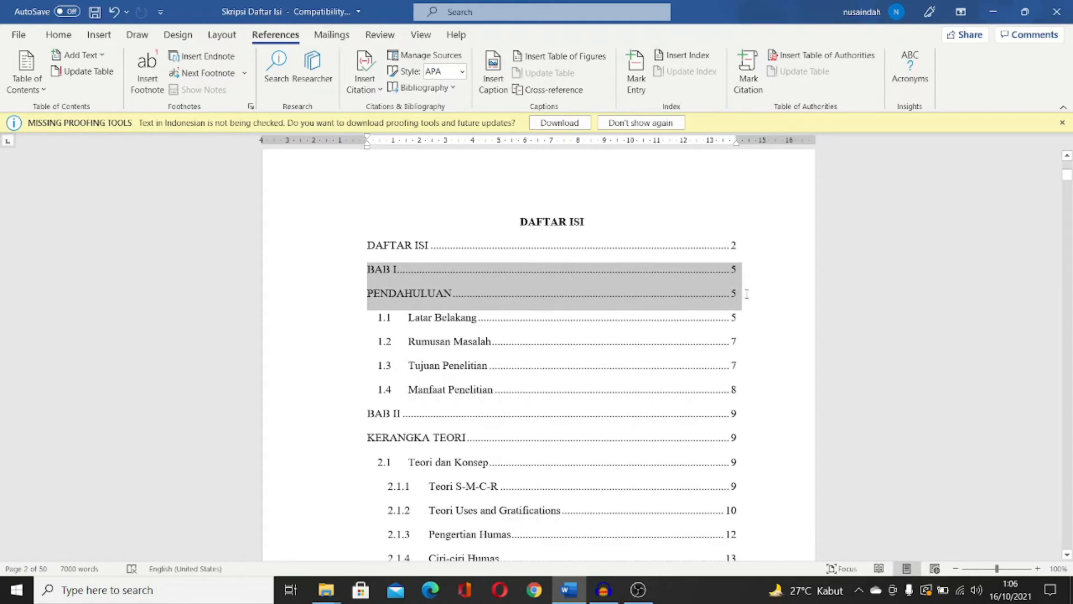
left_click(495, 282)
scroll(462, 308, "down", 15)
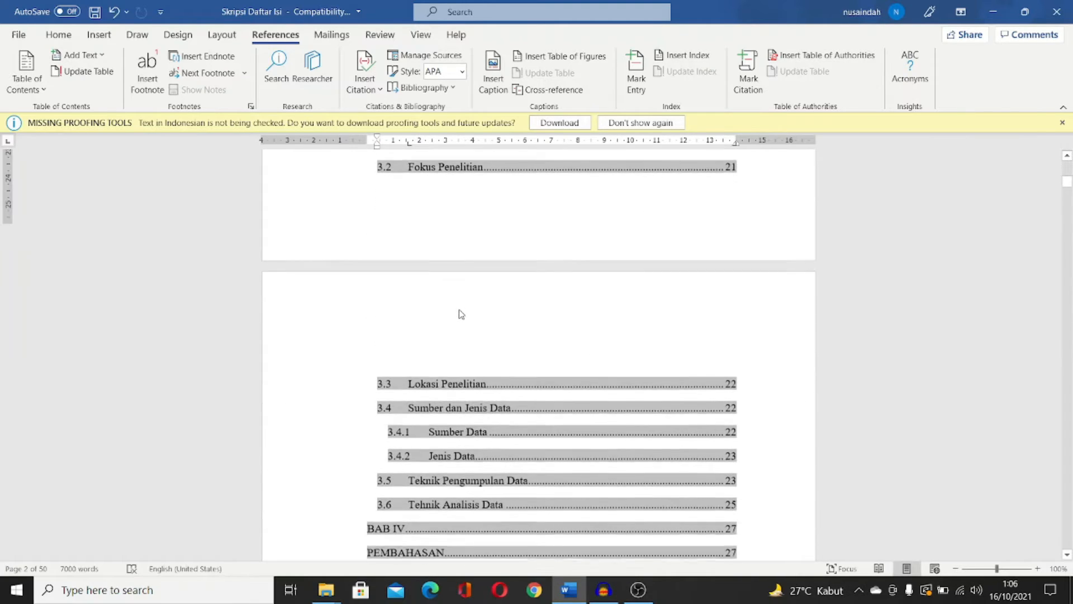
scroll(461, 308, "down", 20)
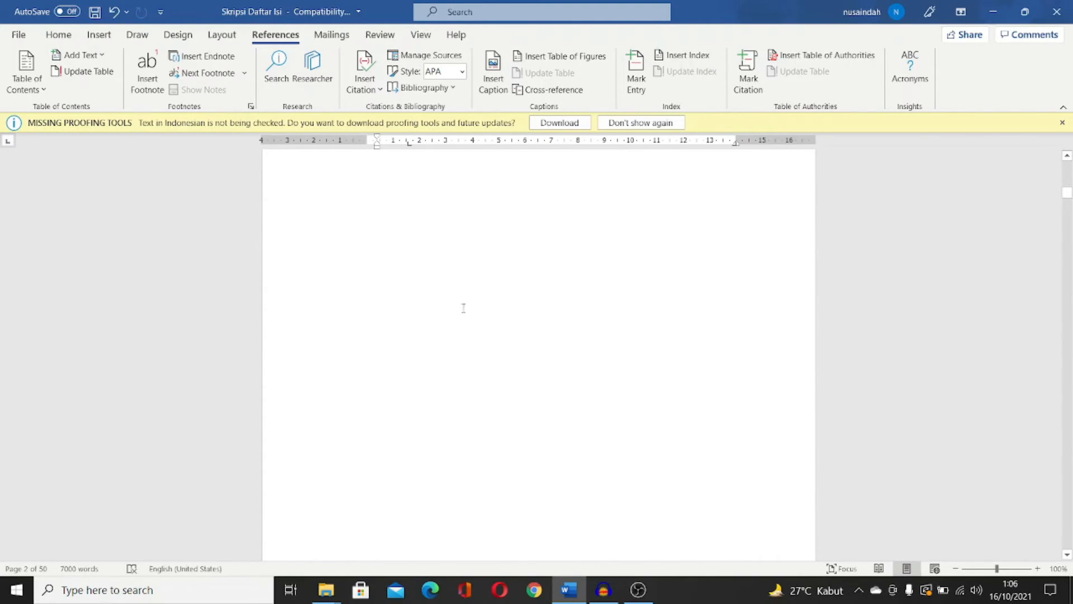
scroll(466, 306, "down", 1)
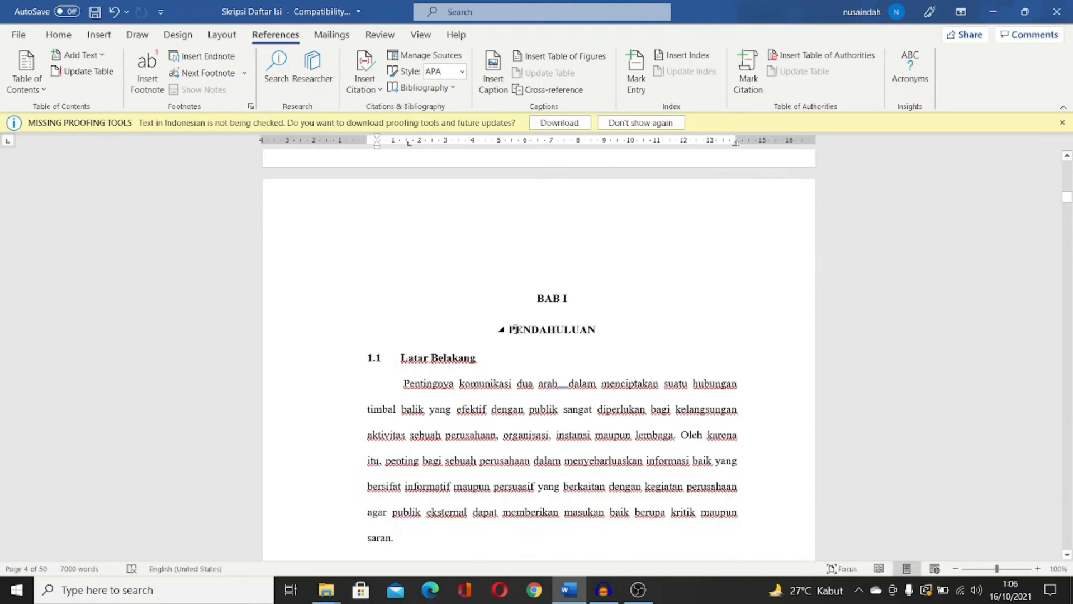
left_click(515, 329)
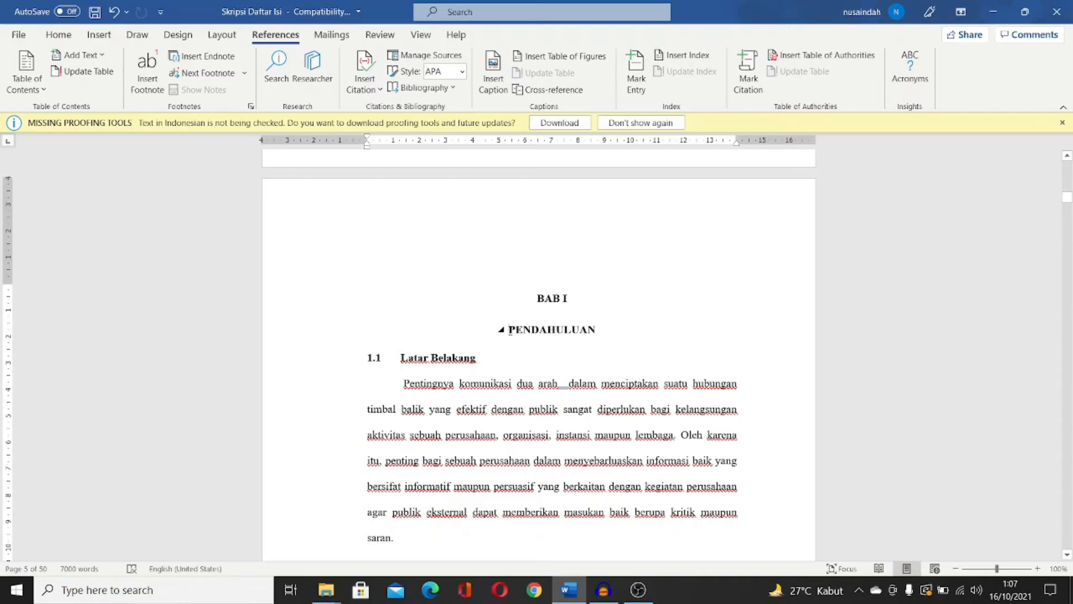
key("BackSpace")
key("BackSpace")
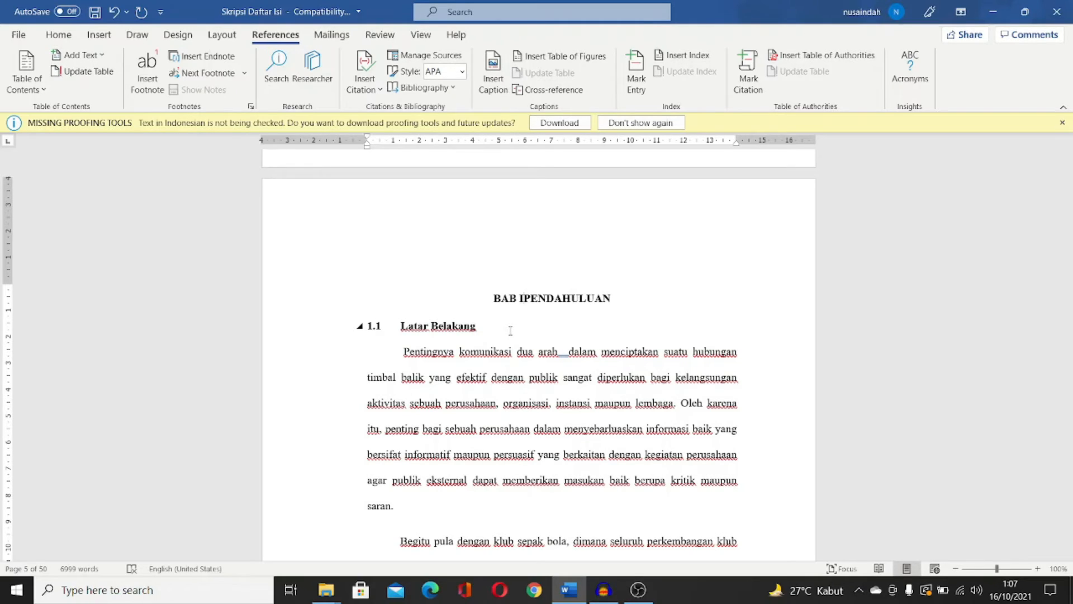
key("Return")
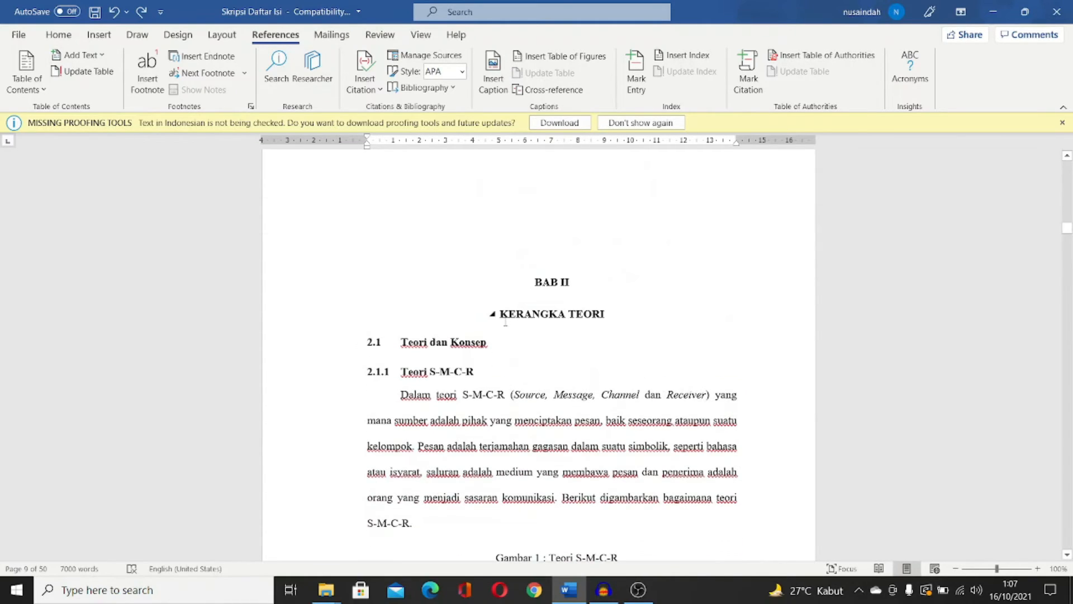
Join "BAB II" with "KERANGKA TEORI" and "BAB III" with "METODE PENELITIAN" as single headings split by manual line breaks.
left_click(504, 315)
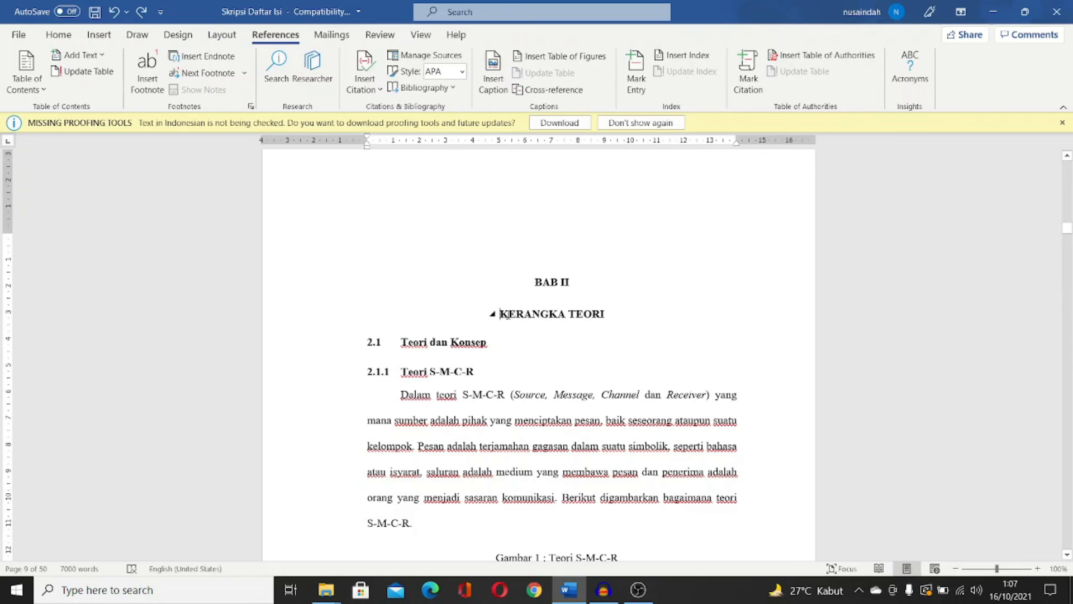
key("BackSpace")
key("BackSpace")
key("shift+Return")
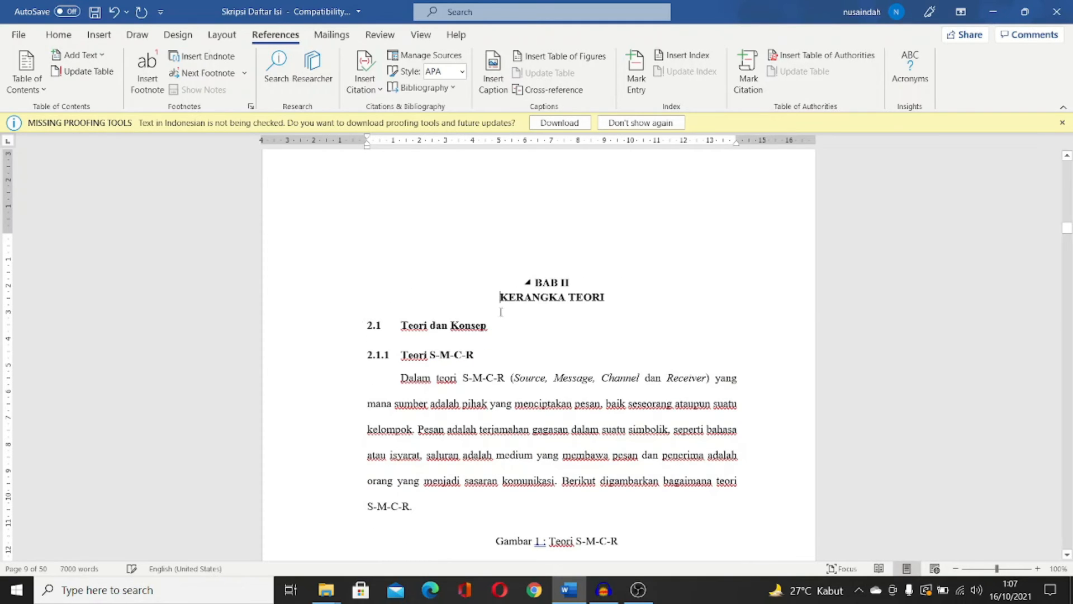
scroll(523, 336, "down", 6)
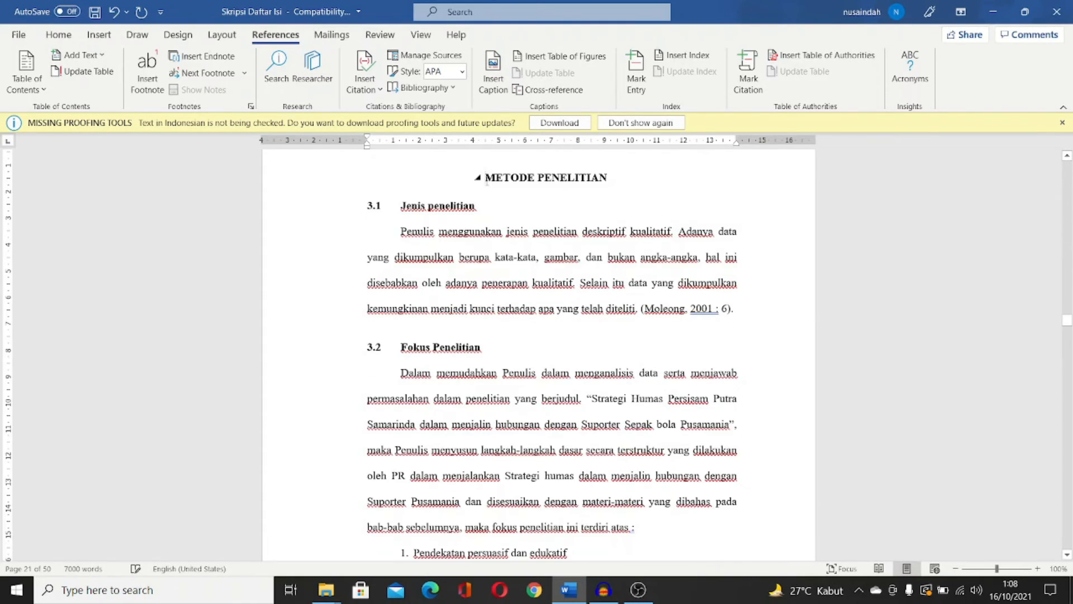
key("BackSpace")
key("BackSpace")
key("shift+Return")
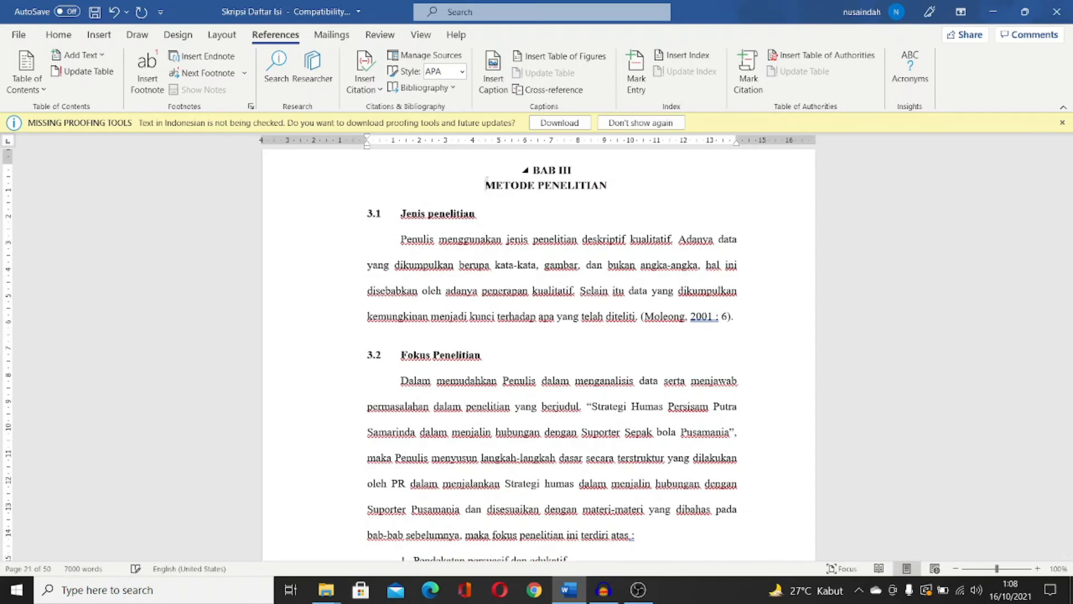
Join "BAB IV" with "PEMBAHASAN" and "BAB V" with "PENUTUP" as single headings split by manual line breaks.
scroll(589, 299, "down", 4)
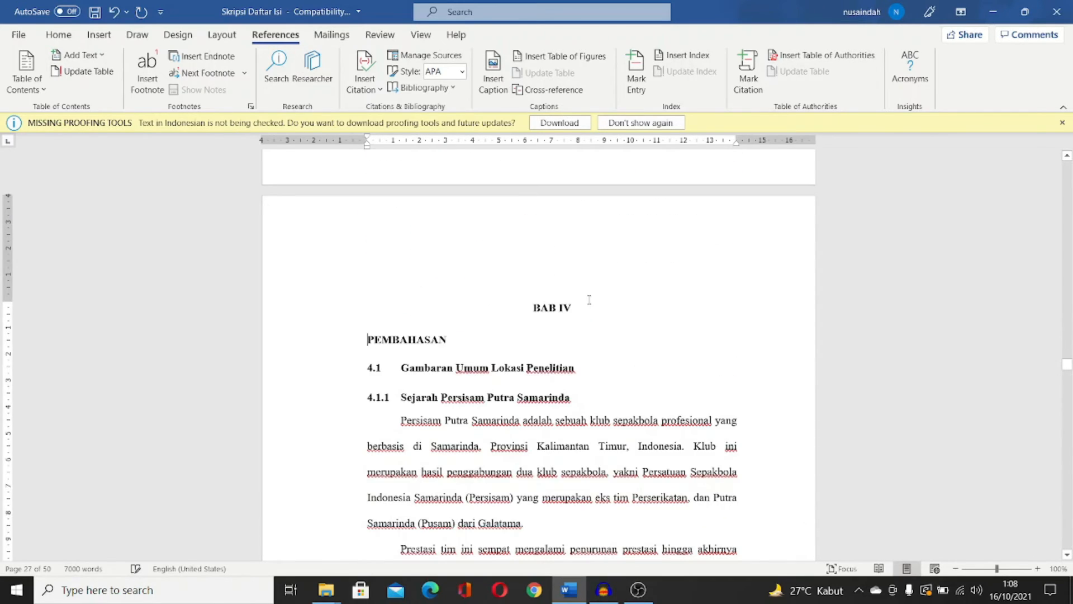
key("BackSpace")
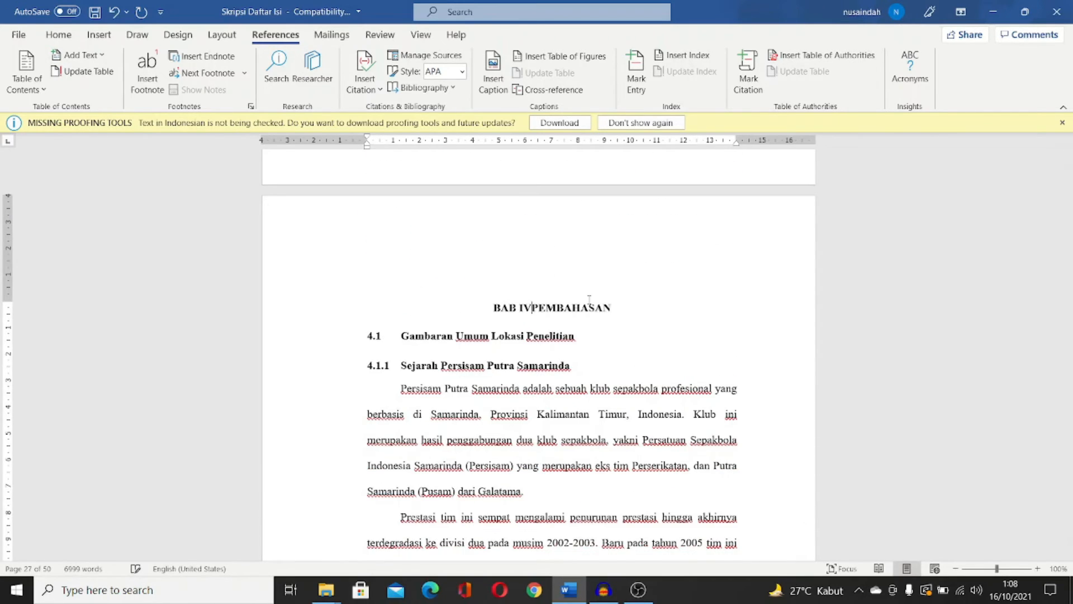
key("shift+Return")
scroll(587, 296, "down", 7)
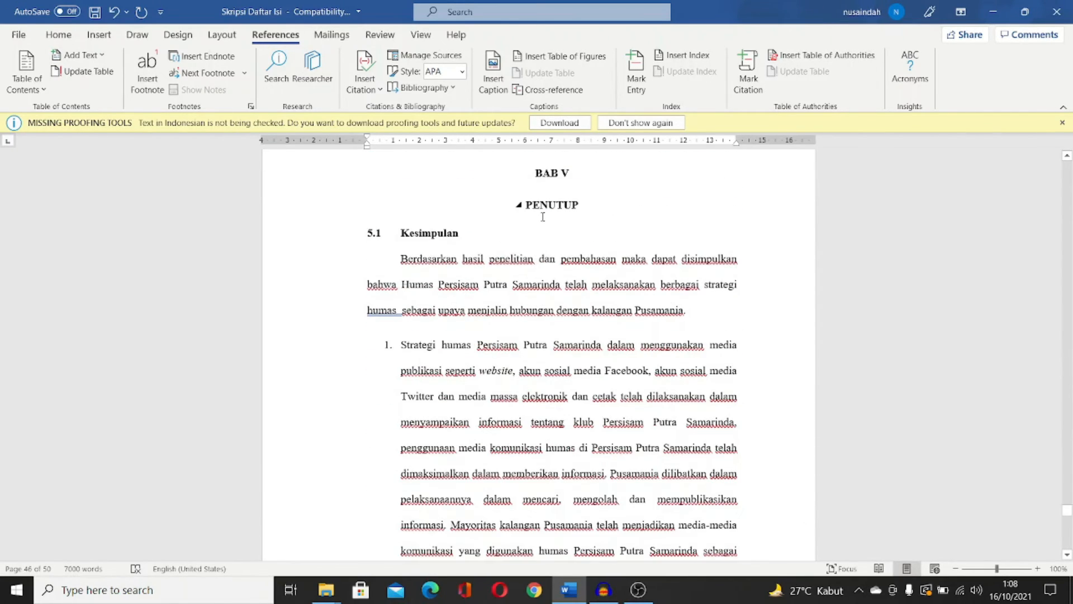
left_click(527, 205)
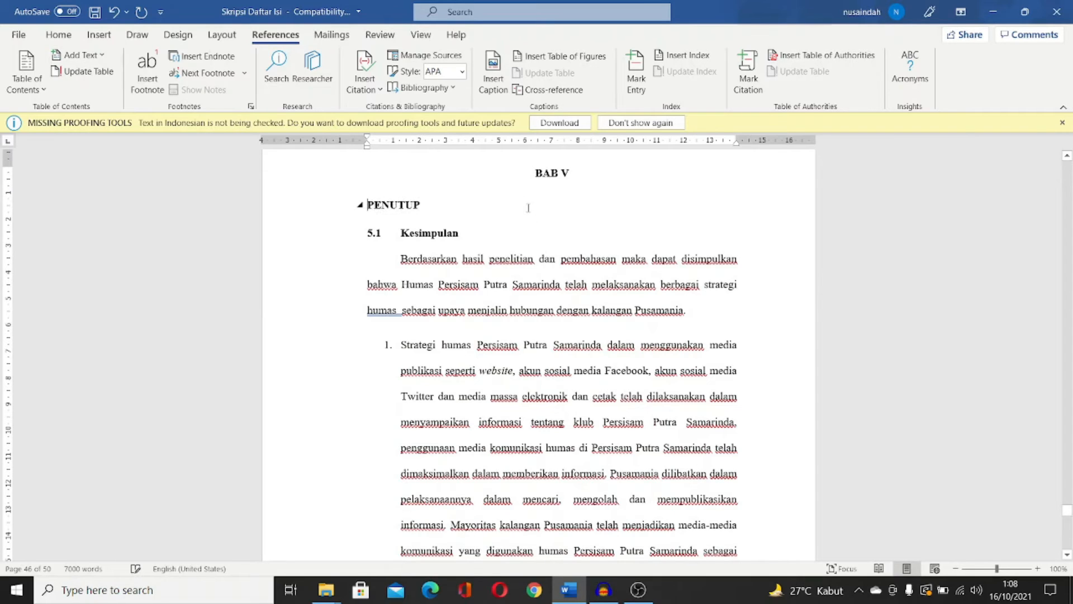
key("BackSpace")
key("shift+Return")
Update the entire table of contents on the "DAFTAR ISI" page and review its chapter entries.
scroll(554, 207, "up", 20)
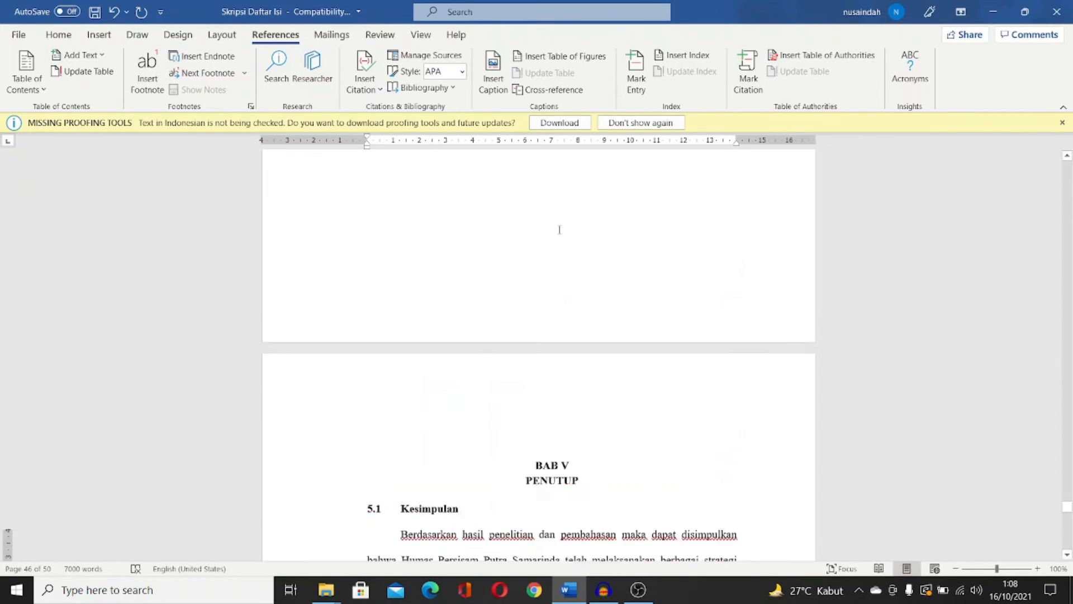
scroll(554, 364, "up", 1)
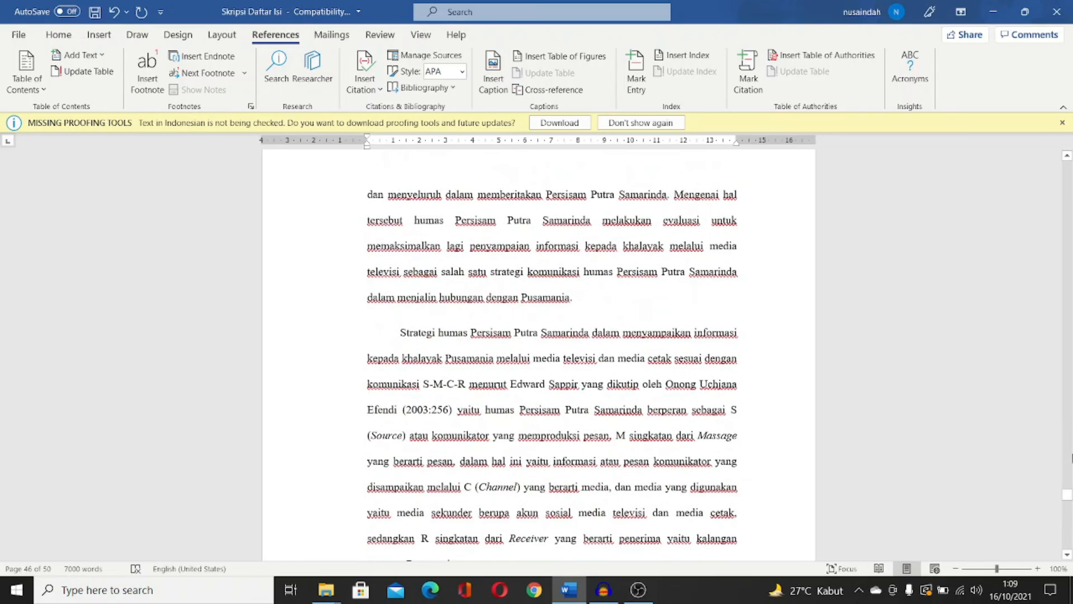
left_click_drag(1070, 503, 1063, 171)
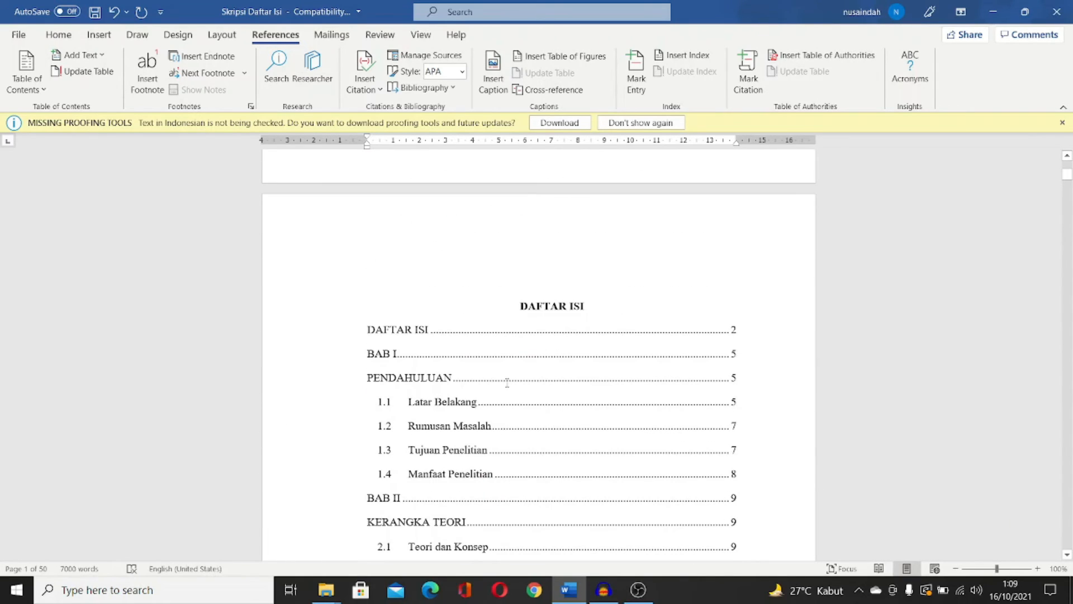
scroll(480, 388, "down", 2)
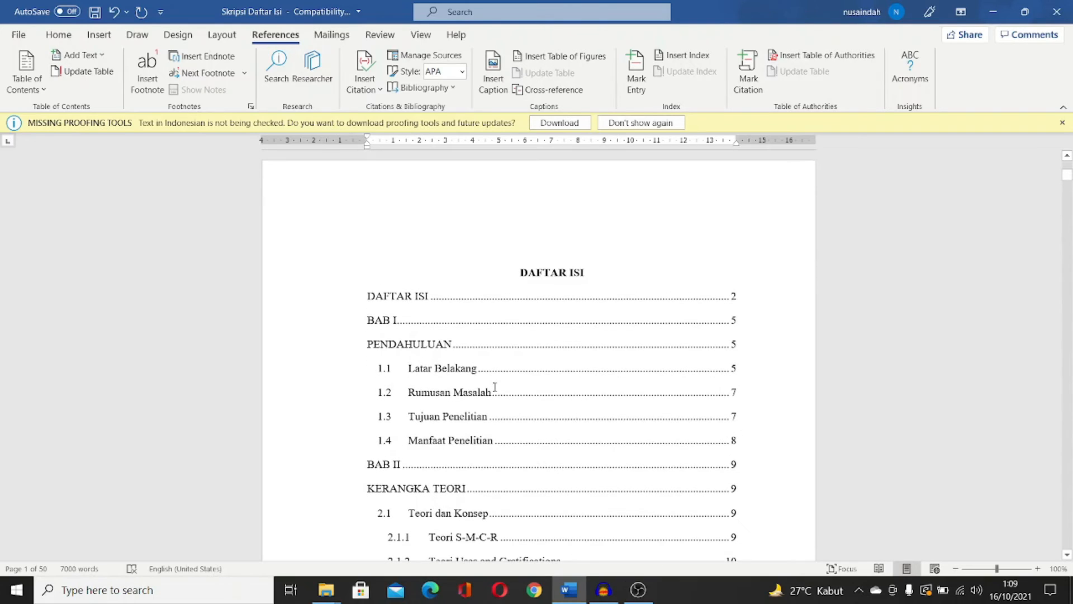
scroll(462, 387, "down", 3)
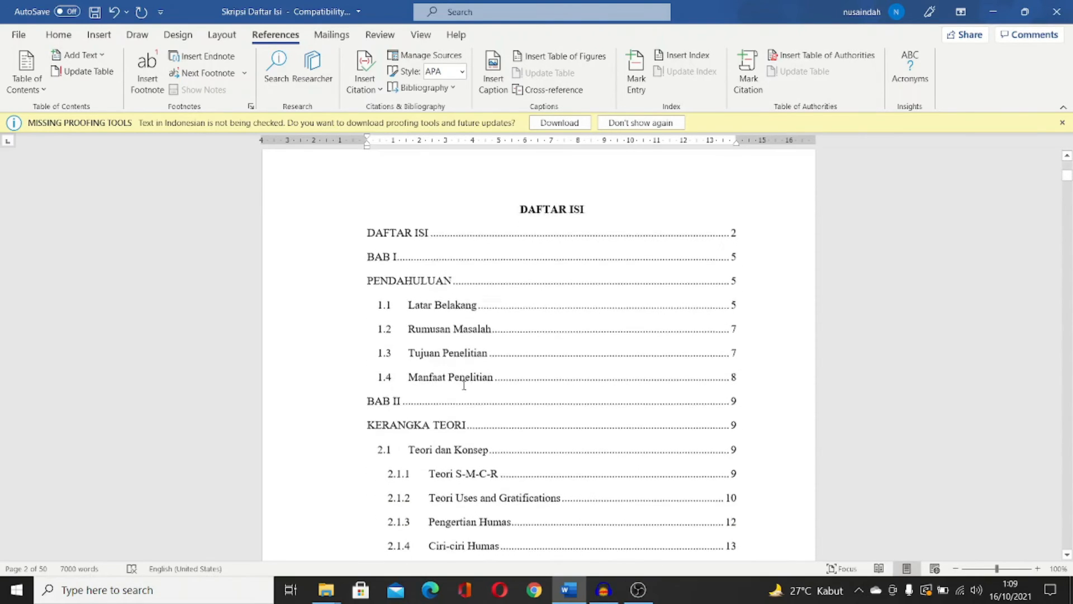
right_click(510, 337)
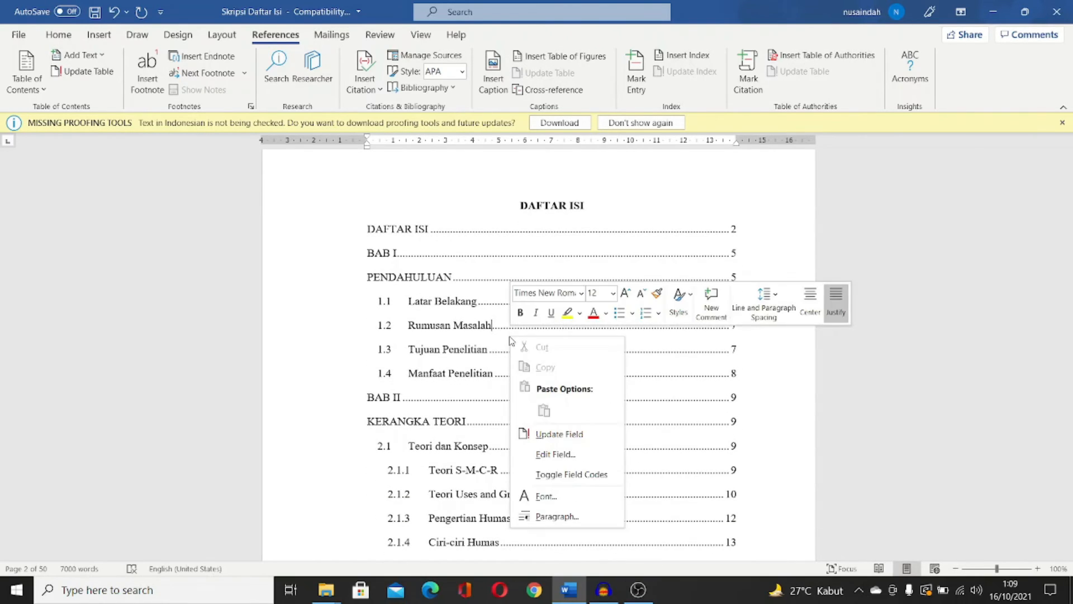
left_click(555, 443)
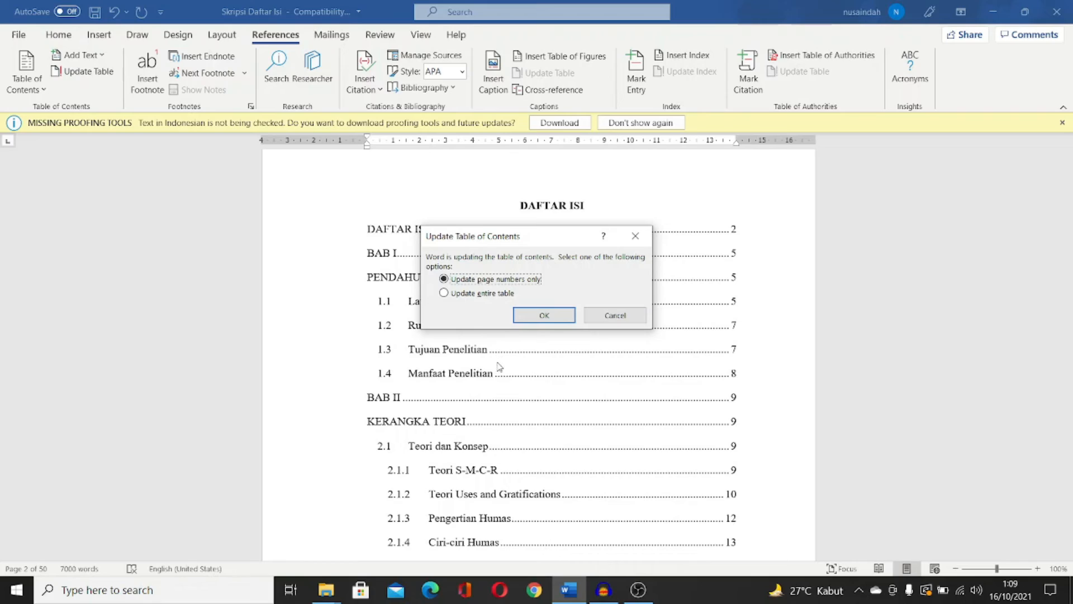
left_click(485, 294)
left_click(545, 316)
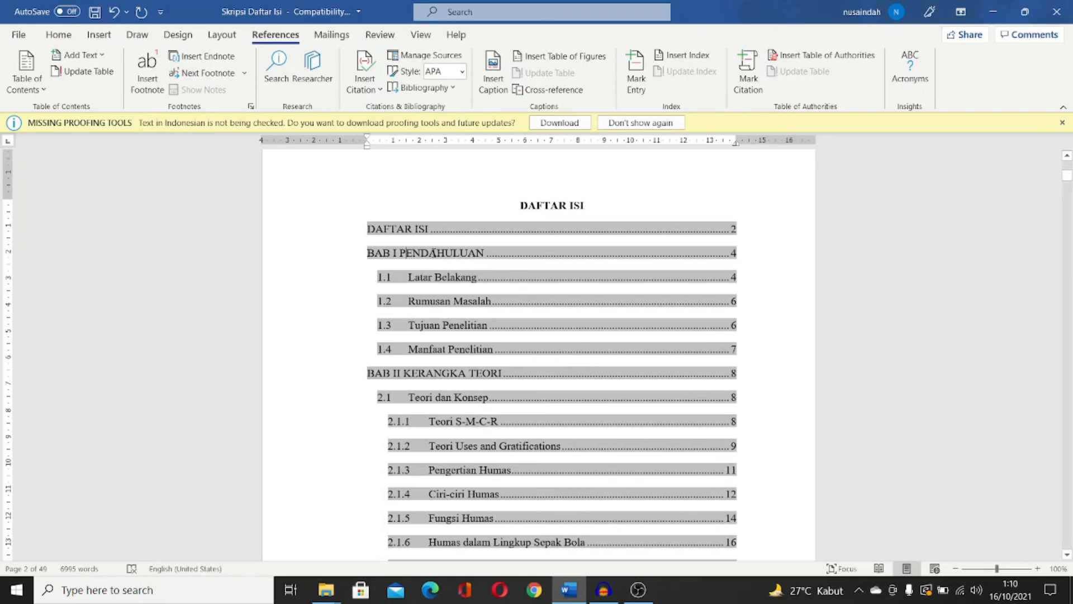
scroll(433, 252, "down", 3)
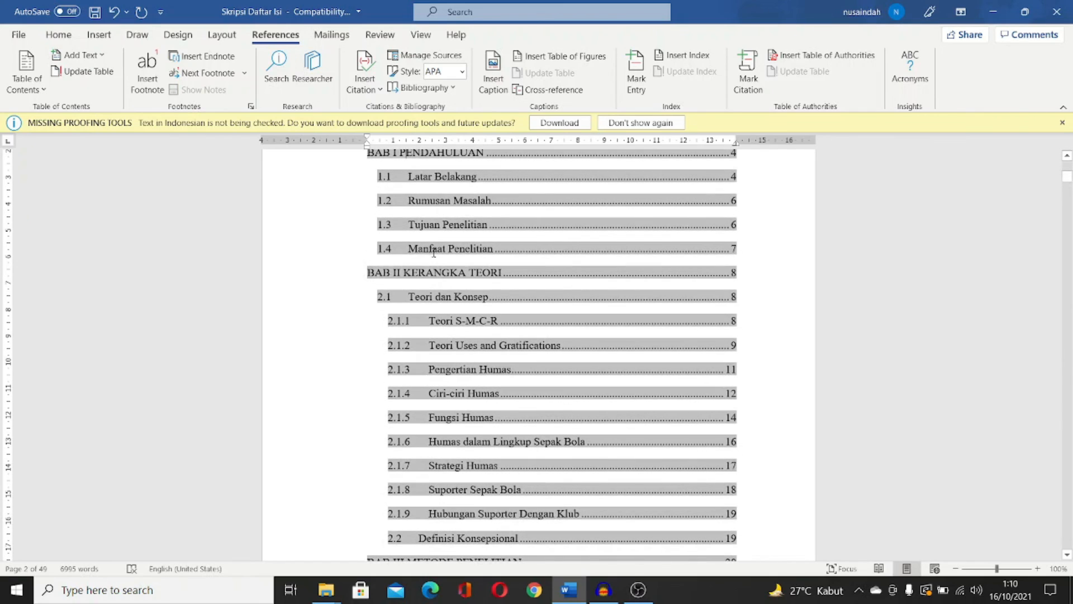
scroll(434, 252, "down", 7)
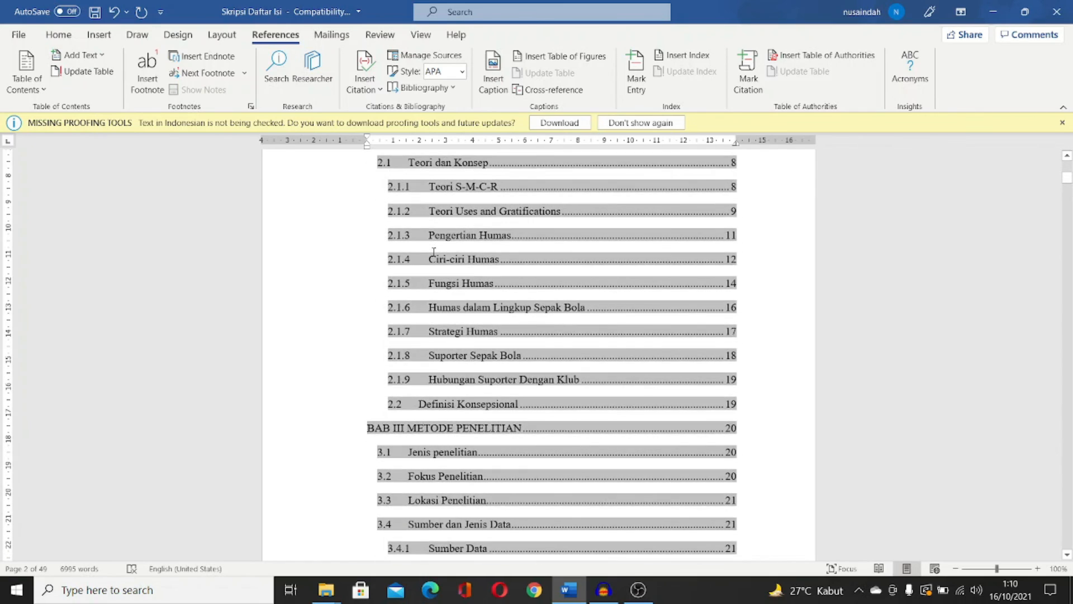
scroll(434, 252, "down", 15)
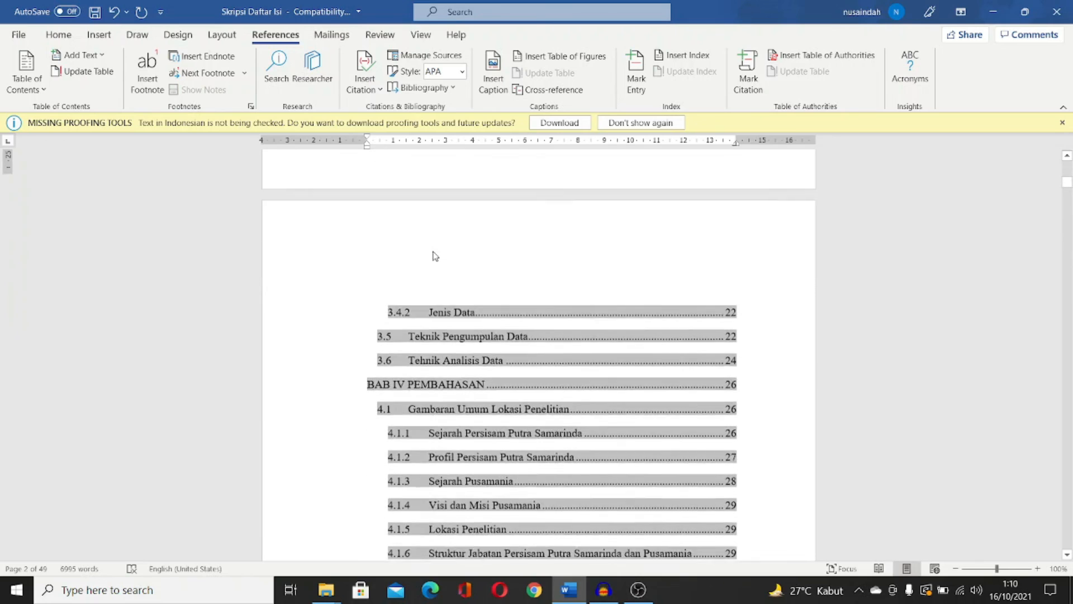